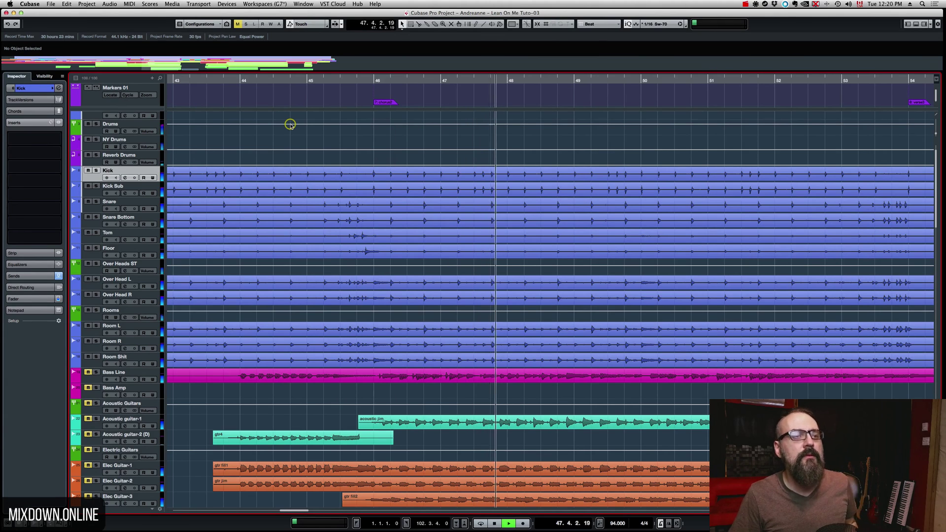
Stop playback so the song position returns to bar 44, then select the Kick Sub event
key("space")
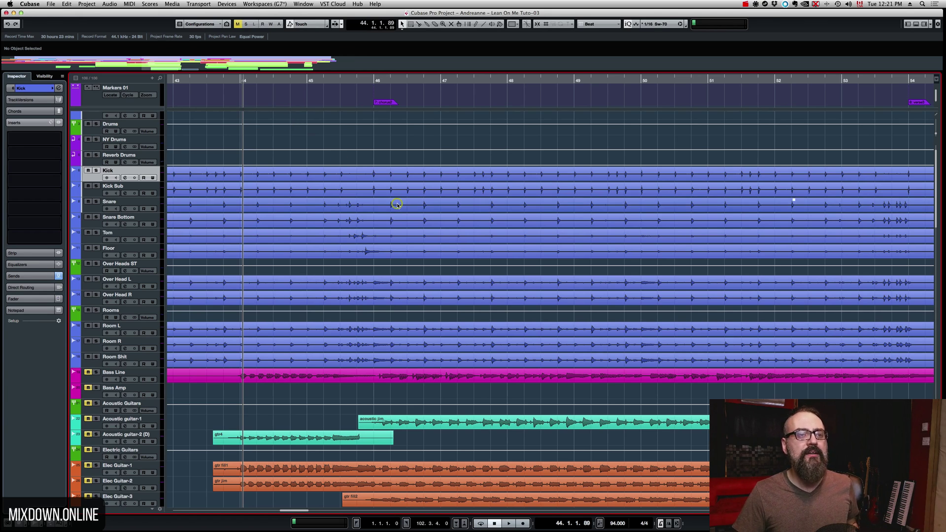
left_click(289, 174)
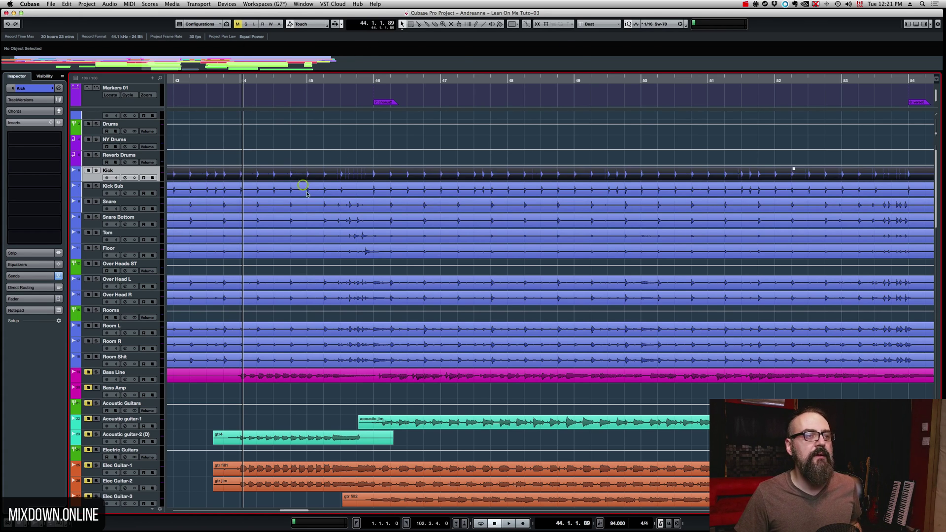
left_click(309, 190)
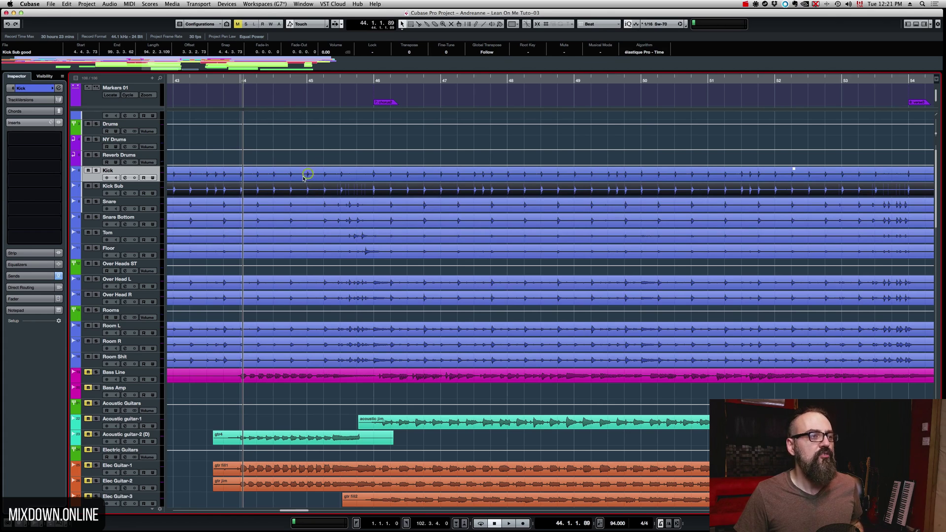
Zoom to fit the drum events and select the drum tracks from Kick to Room Shit
key("g")
key("g")
key("g")
key("g")
key("g")
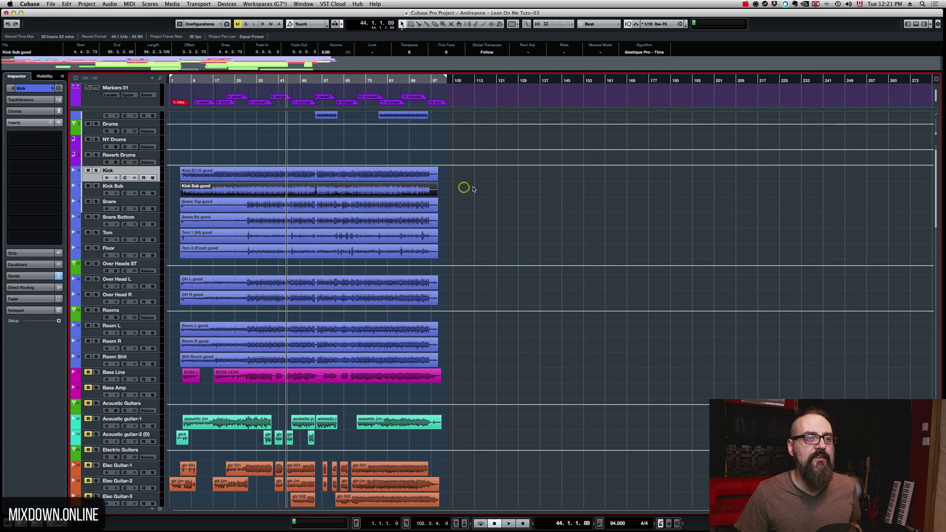
left_click_drag(471, 180, 243, 358)
key("alt+s")
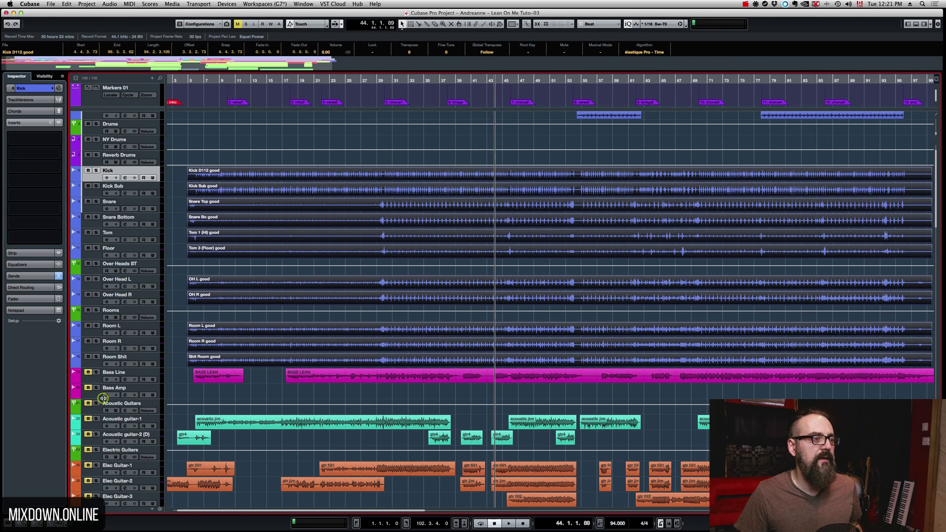
left_click(109, 359, "shift")
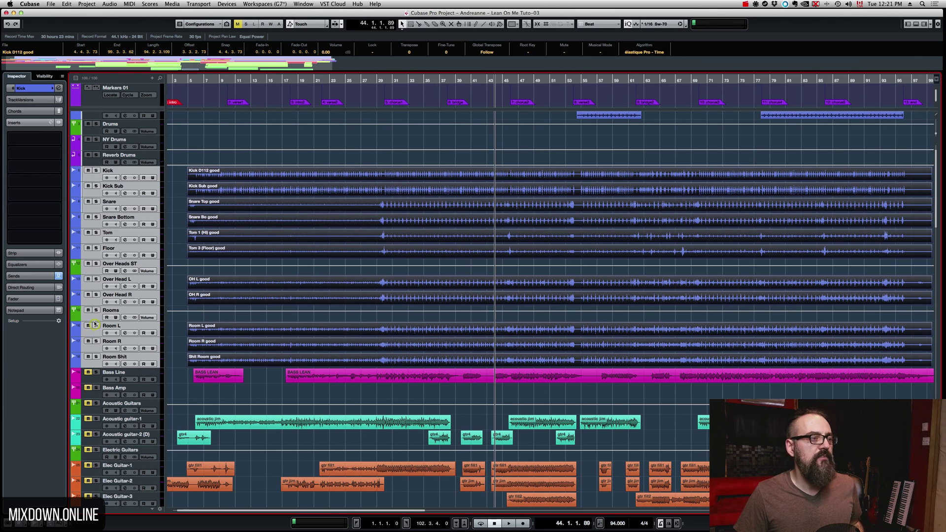
scroll(142, 150, "up", 1)
Move the selected tracks into a new folder renamed 'Drums' and make the folder taller
right_click(142, 148)
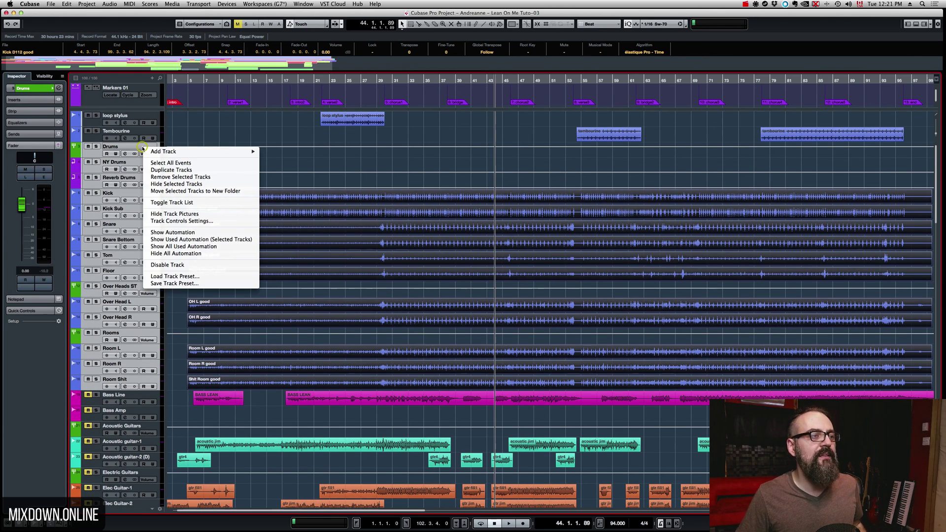
left_click(212, 192)
double_click(114, 146)
key("Return")
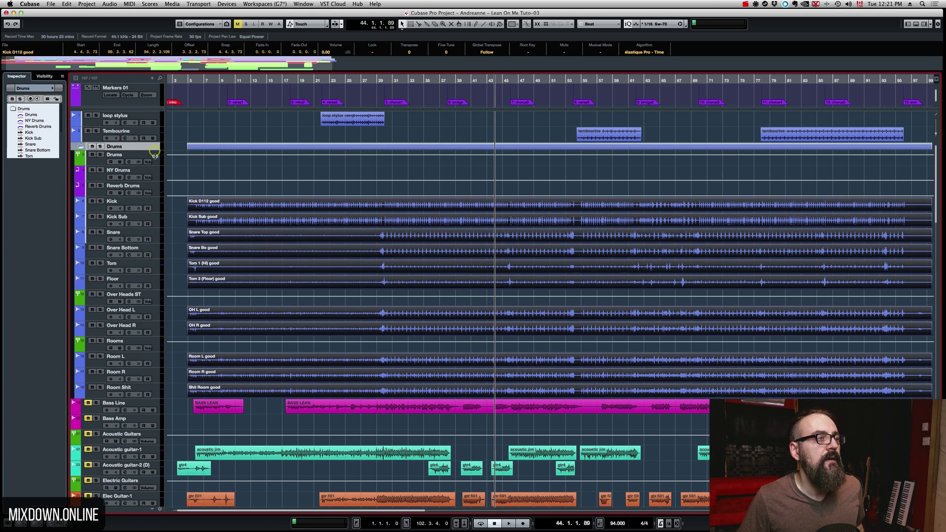
left_click_drag(155, 160, 155, 162)
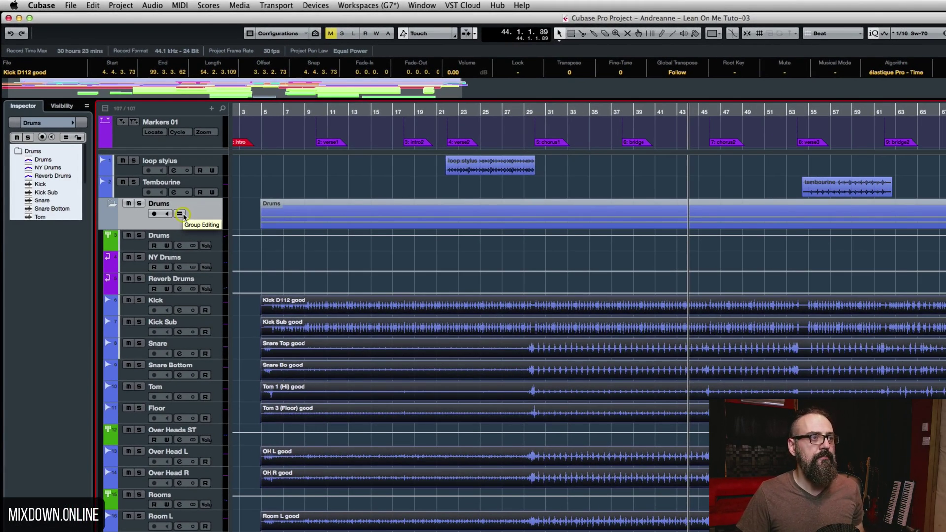
left_click(180, 214)
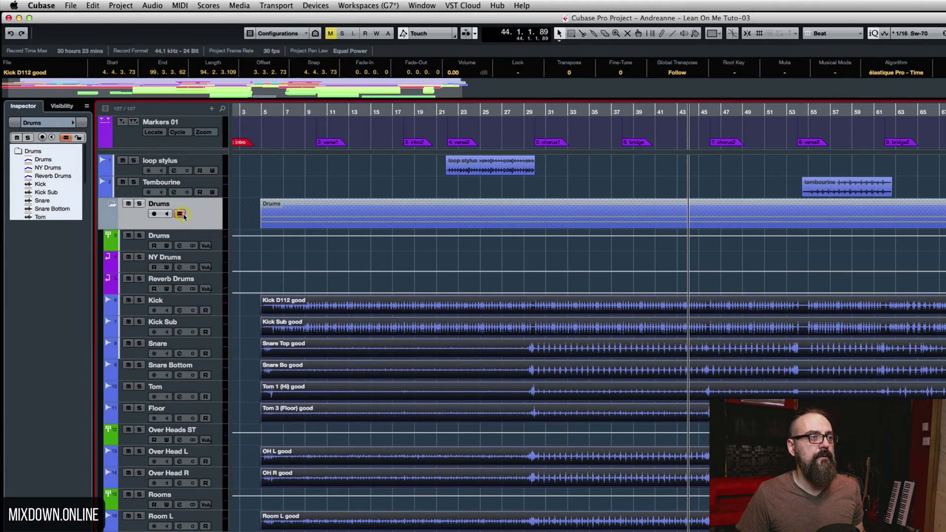
left_click(292, 275)
left_click(443, 315)
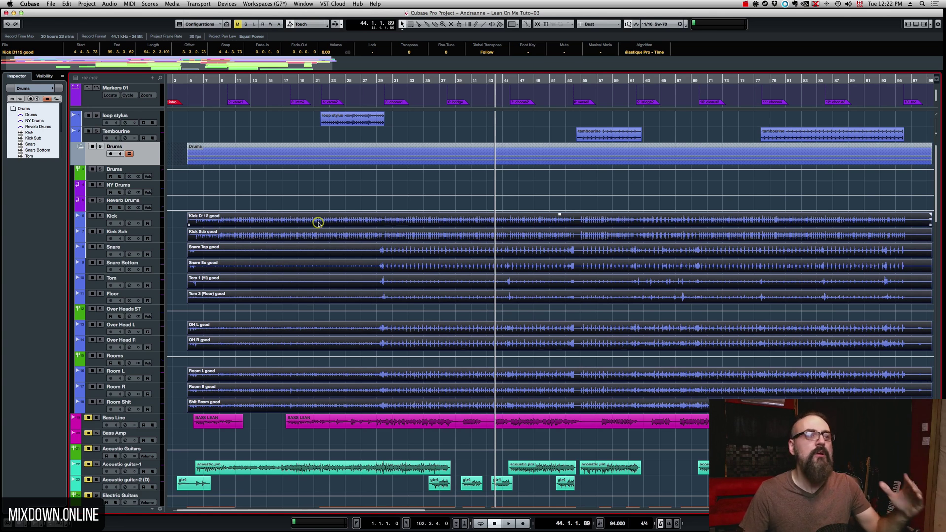
left_click(412, 203)
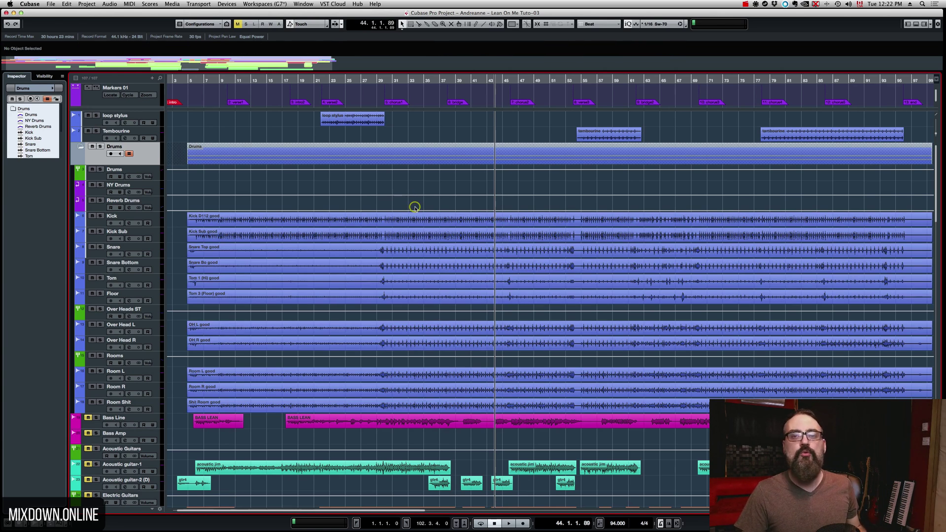
left_click(129, 153)
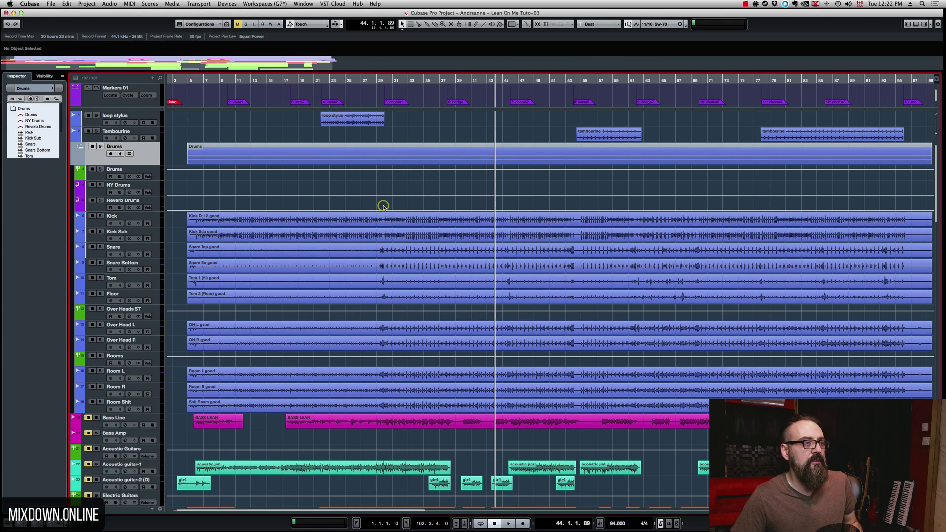
left_click(353, 223)
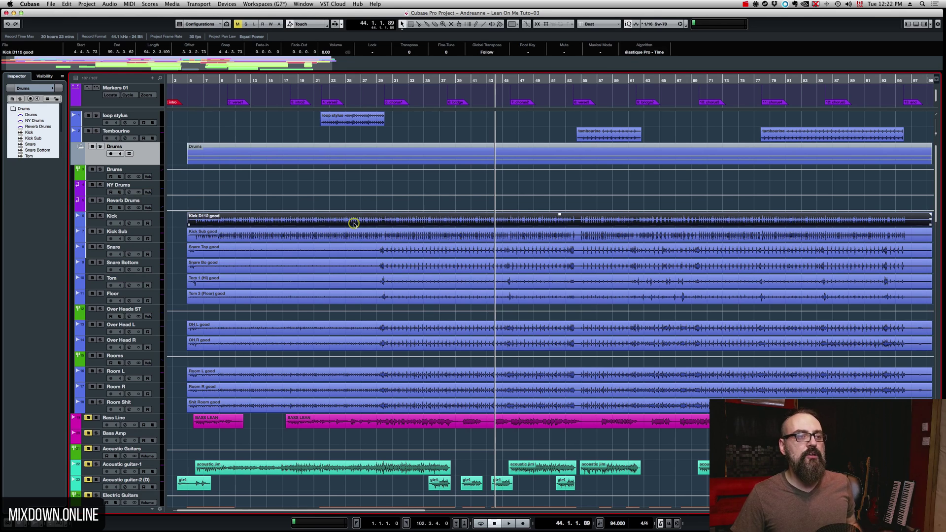
left_click(245, 208)
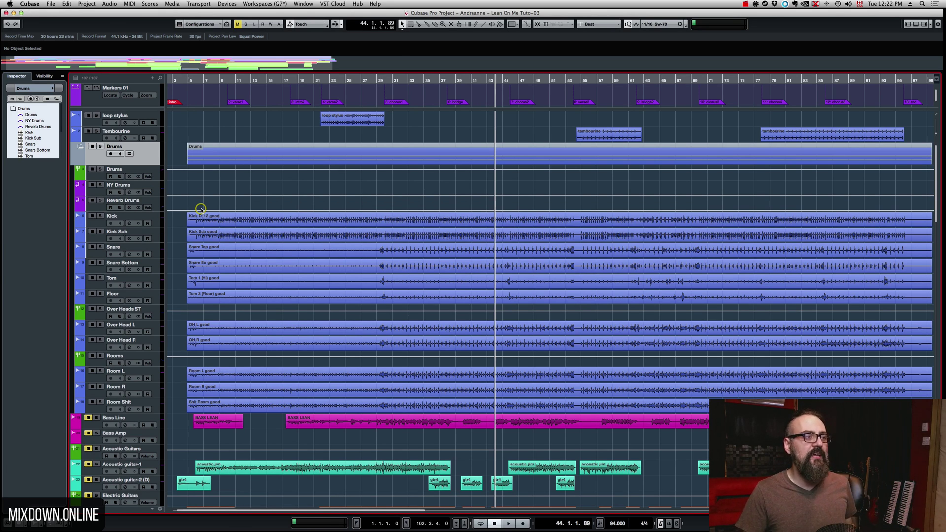
Duplicate the Kick-to-Room Shit tracks' version as 'Copy of v1', then reactivate v1
left_click(156, 219)
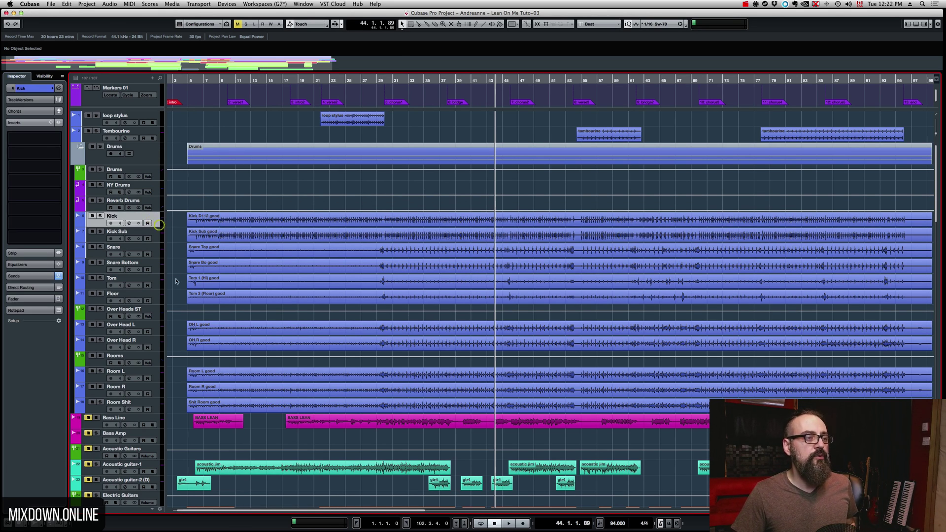
left_click(145, 409, "shift")
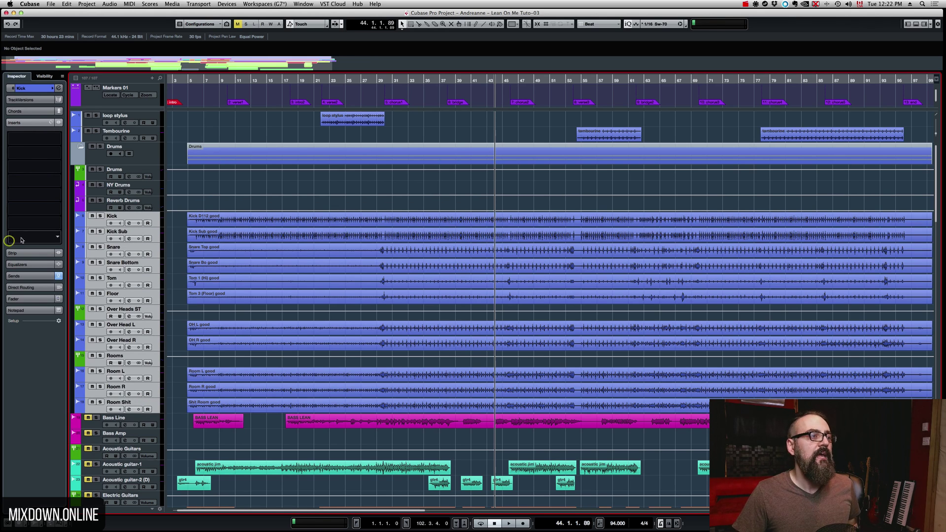
left_click(27, 101)
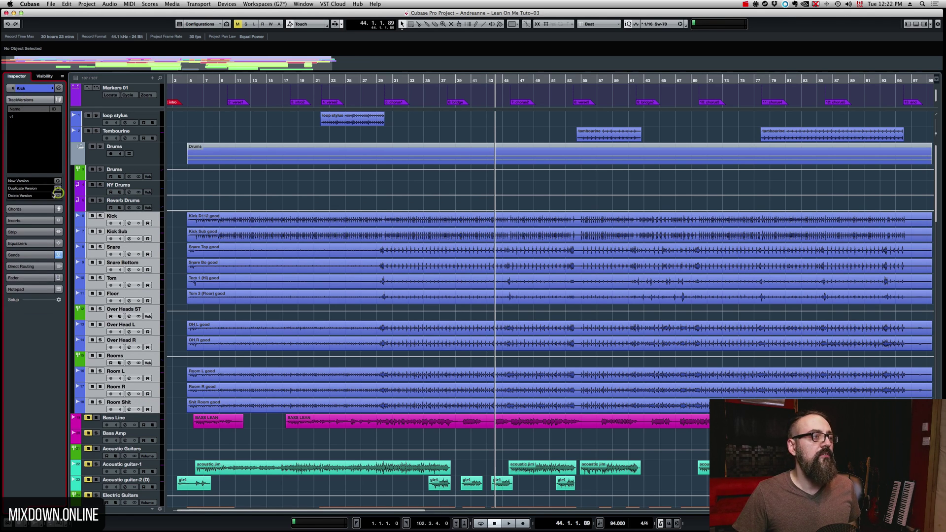
left_click(57, 188)
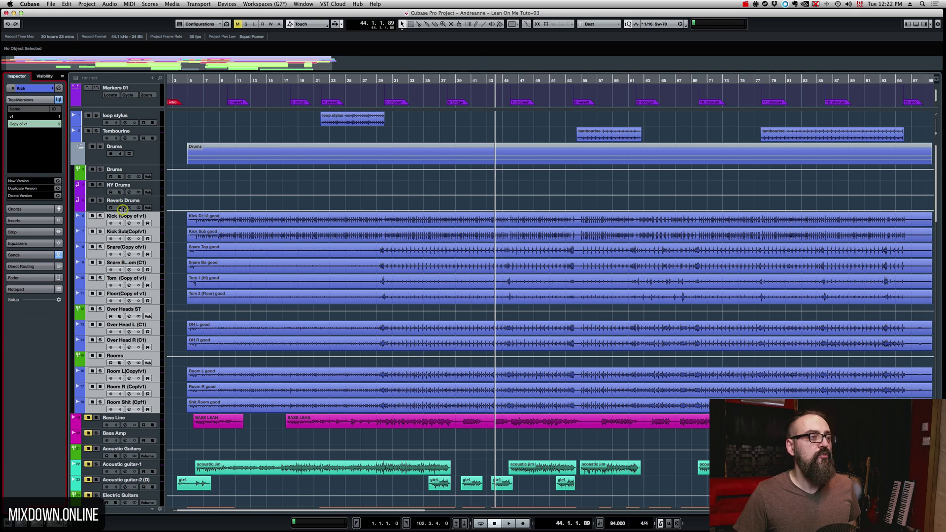
left_click(167, 222)
left_click(22, 117)
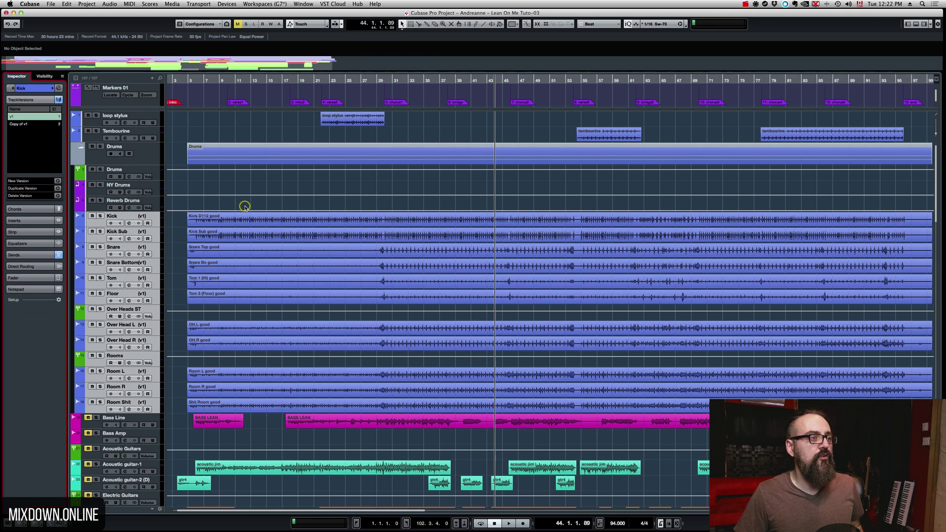
left_click(178, 227)
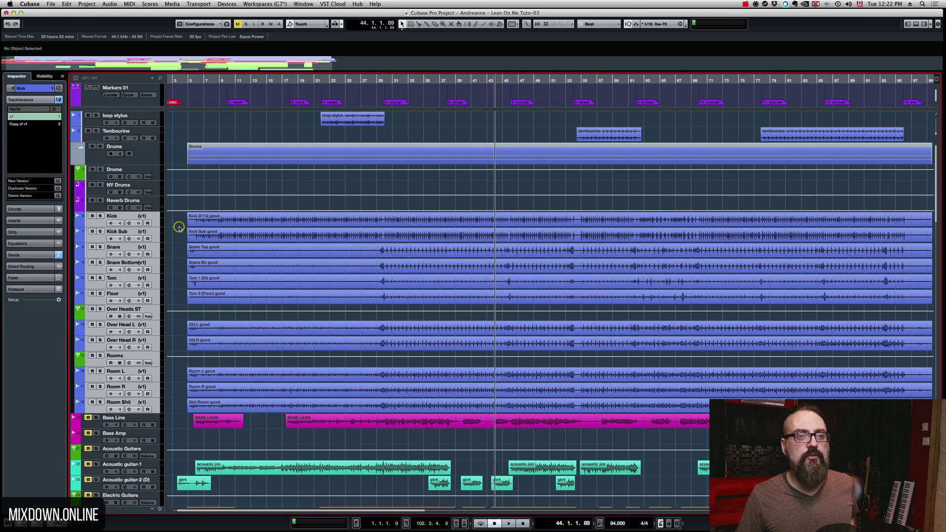
Open the Kick D112 good event in an enlarged Sample Editor
left_click(313, 222)
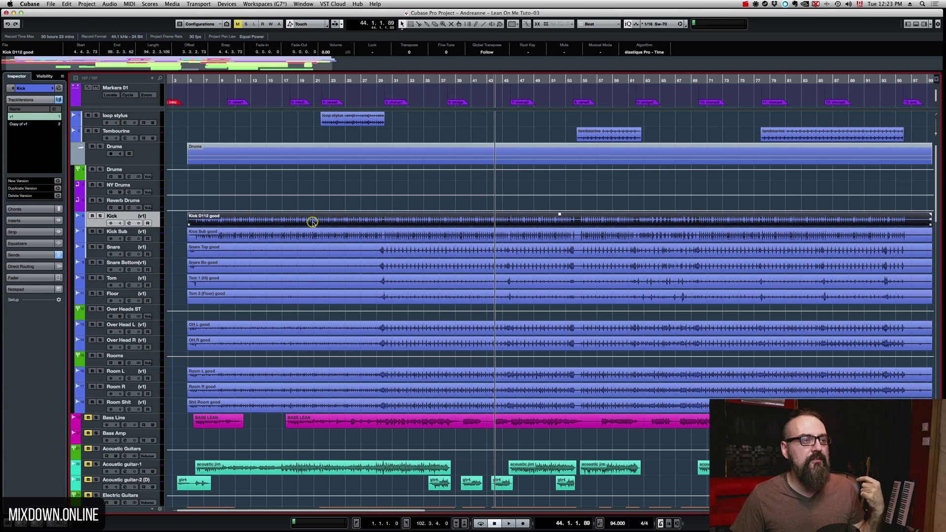
double_click(312, 222)
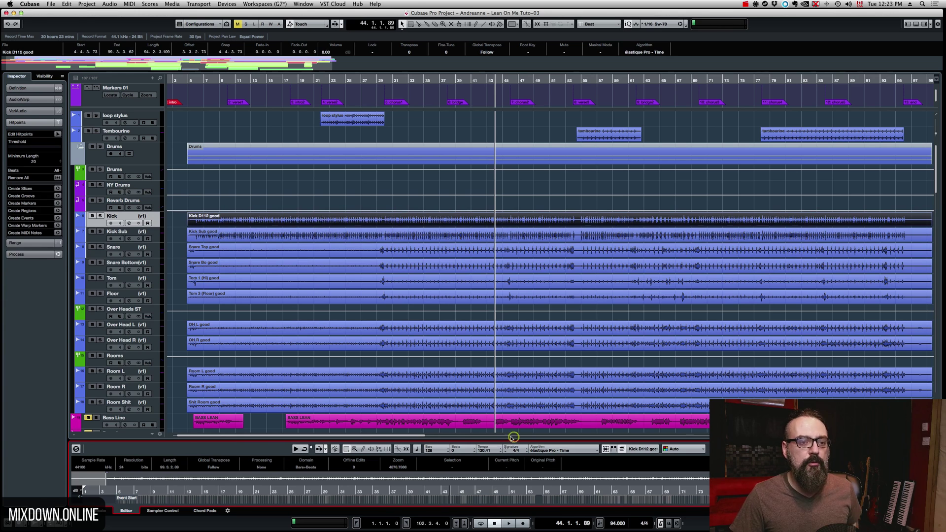
left_click_drag(468, 431, 445, 241)
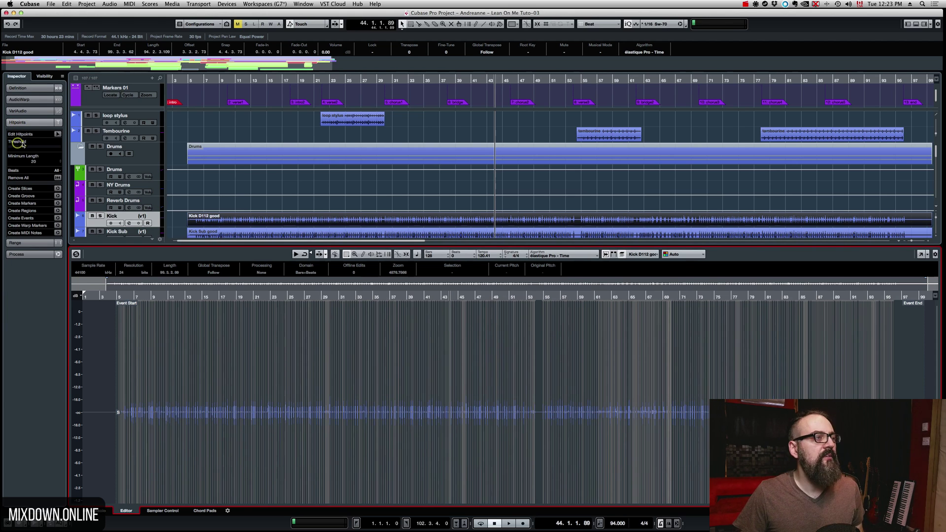
Lower the hitpoint Threshold until hitpoints mark the kick hits throughout the recording
left_click(24, 147)
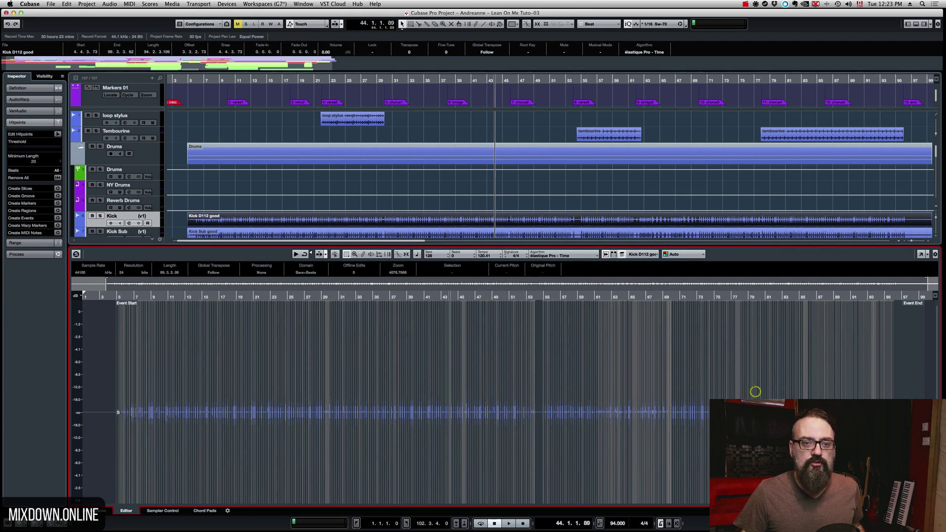
scroll(720, 392, "up", 5)
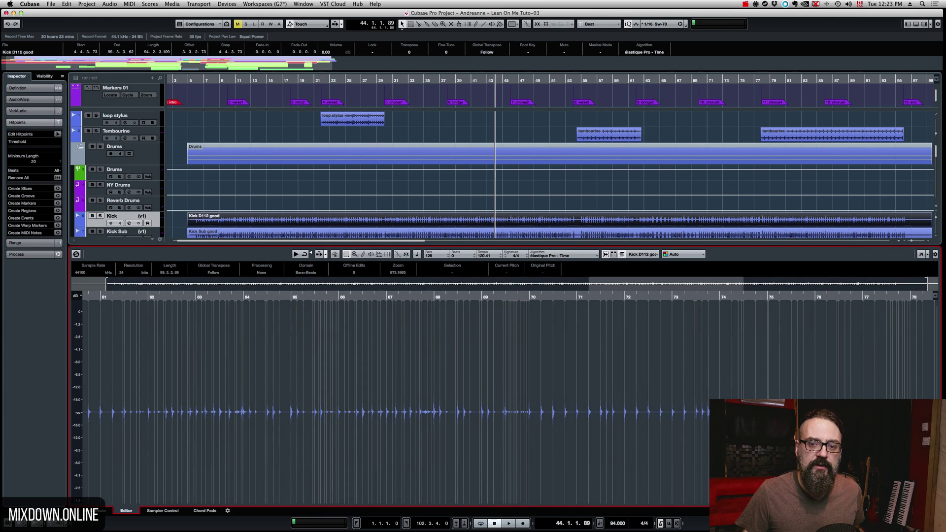
scroll(376, 402, "up", 3)
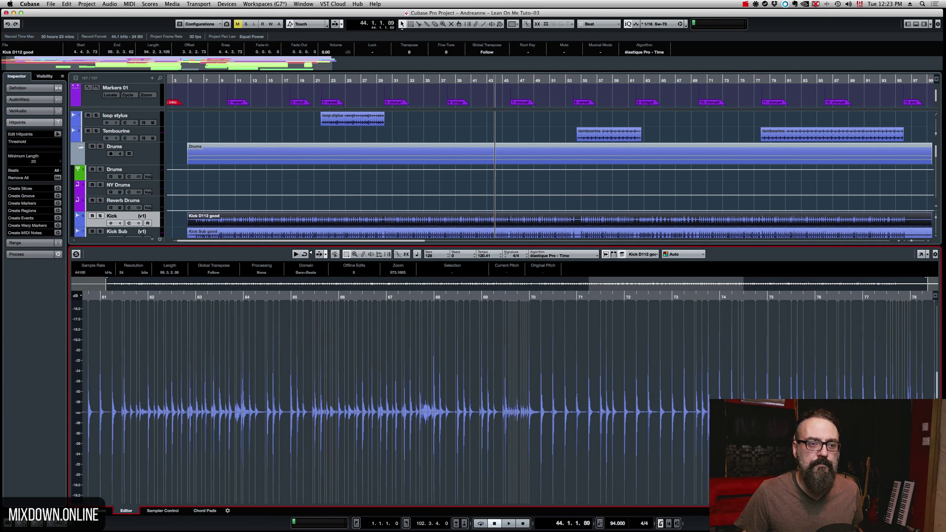
scroll(376, 402, "up", 5)
scroll(376, 402, "up", 2)
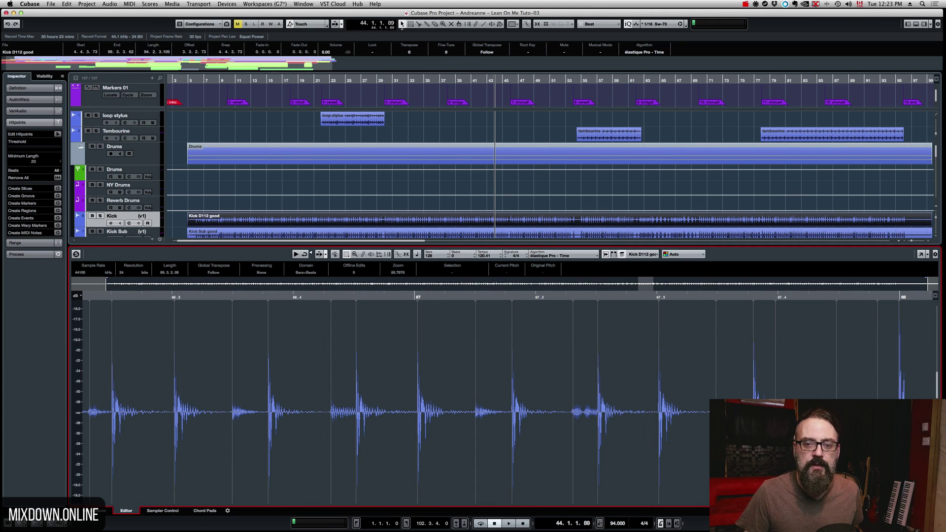
left_click(18, 148)
left_click_drag(18, 148, 10, 148)
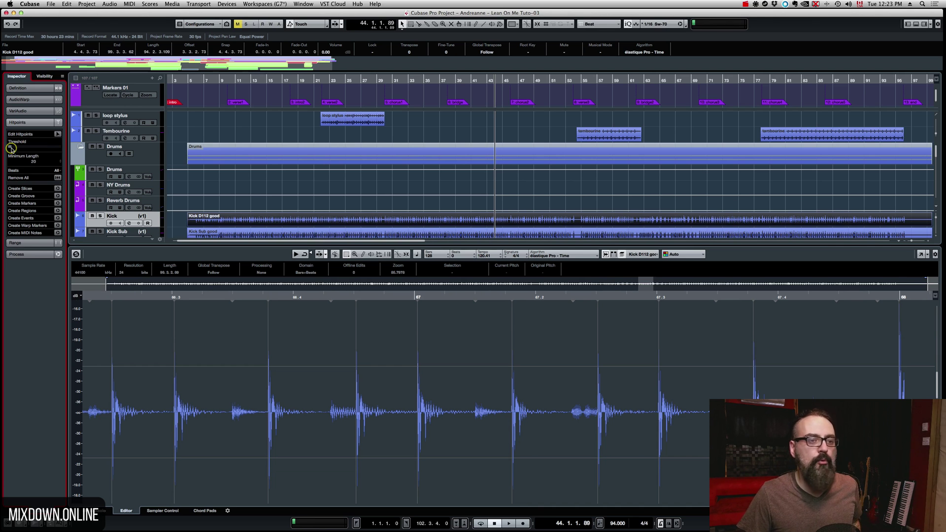
scroll(435, 347, "down", 10)
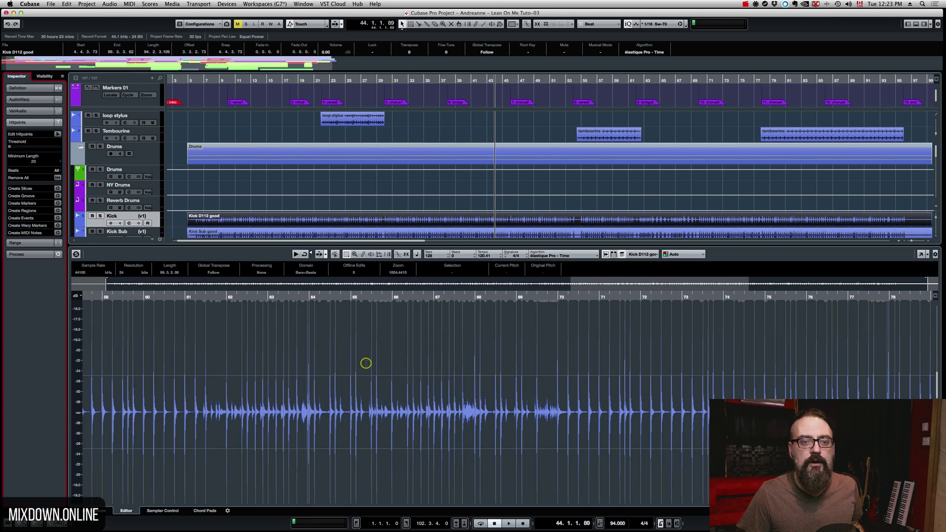
scroll(365, 363, "down", 1)
scroll(439, 365, "down", 4)
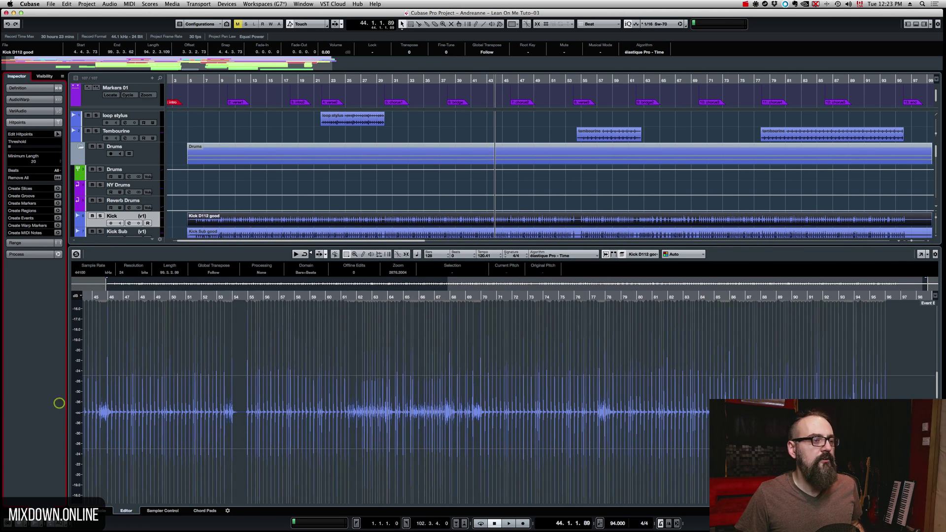
Show the Snare Top good event and lower the Threshold to detect its snare hits
scroll(391, 189, "down", 3)
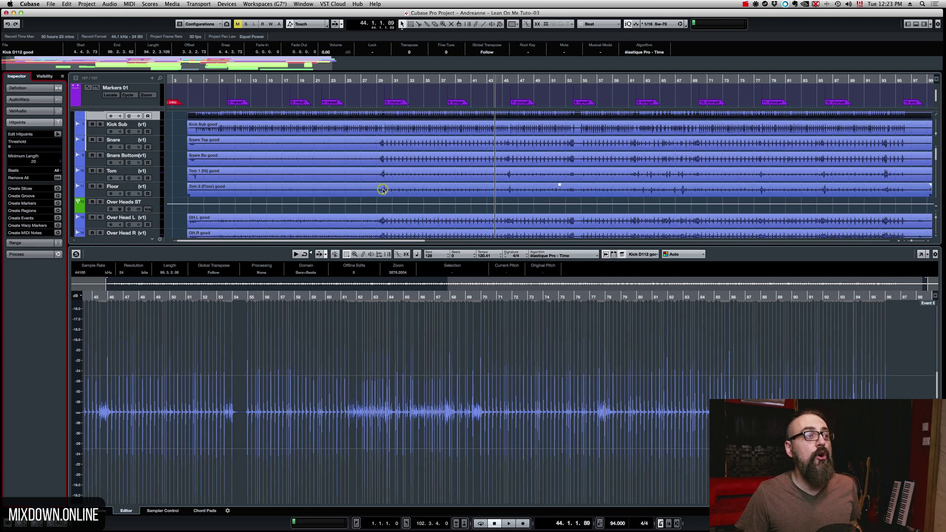
scroll(375, 186, "down", 2)
left_click(320, 166)
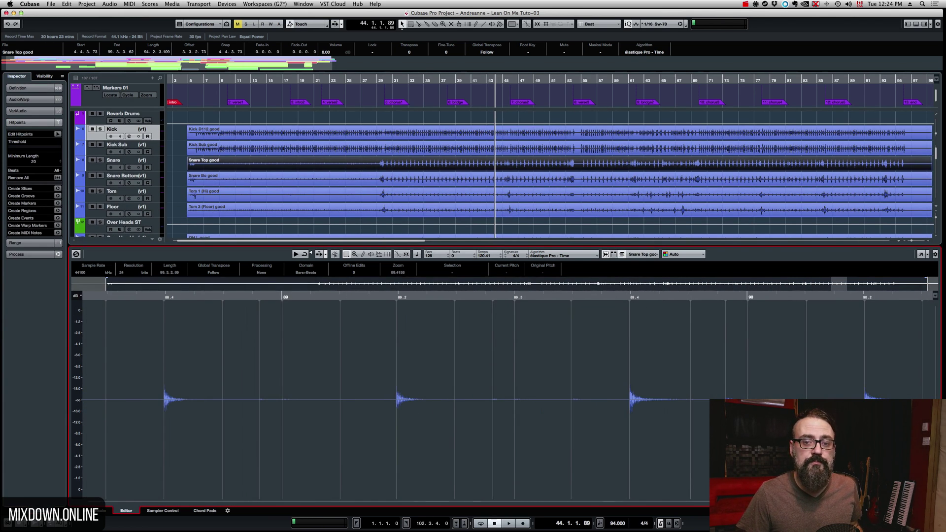
key("shift+h")
key("shift+h")
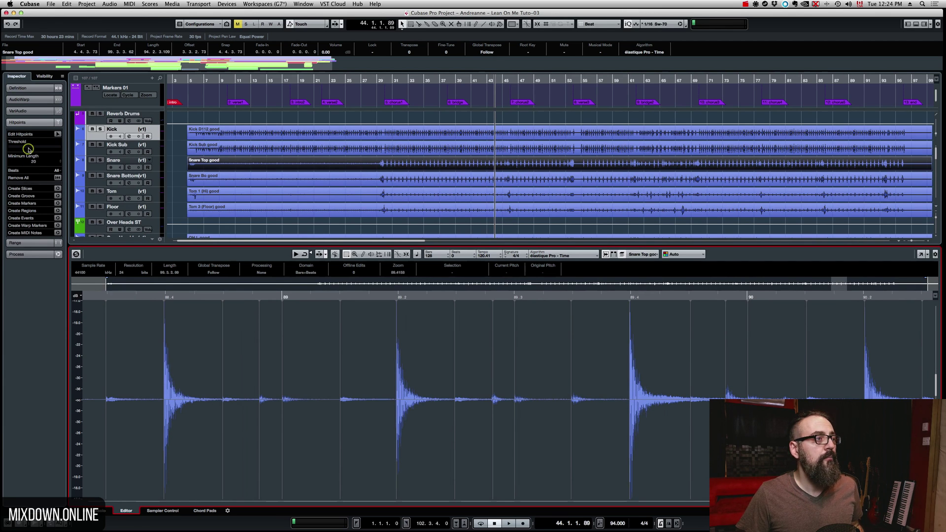
left_click_drag(28, 149, 9, 147)
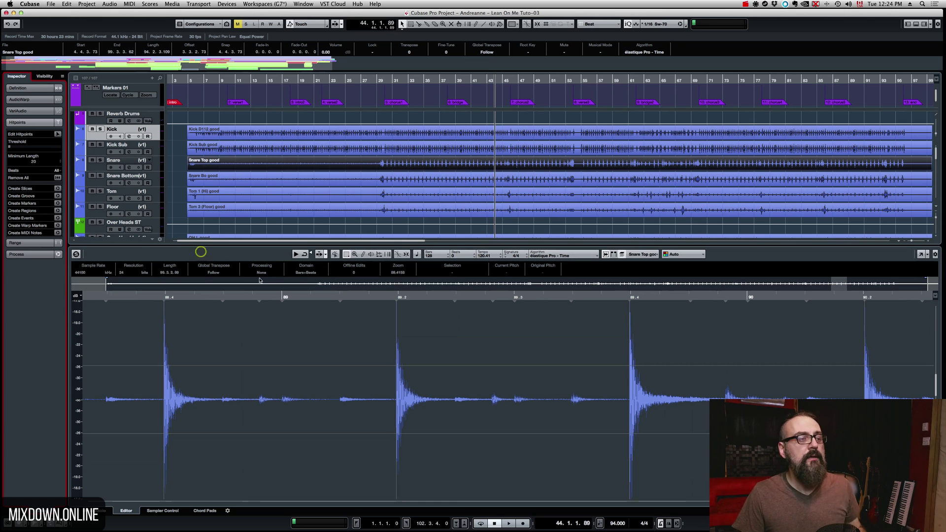
Zoom out, place the playhead in the bar 69 fill, solo the Snare track and audition it
key("g")
scroll(346, 349, "left", 10)
key("g")
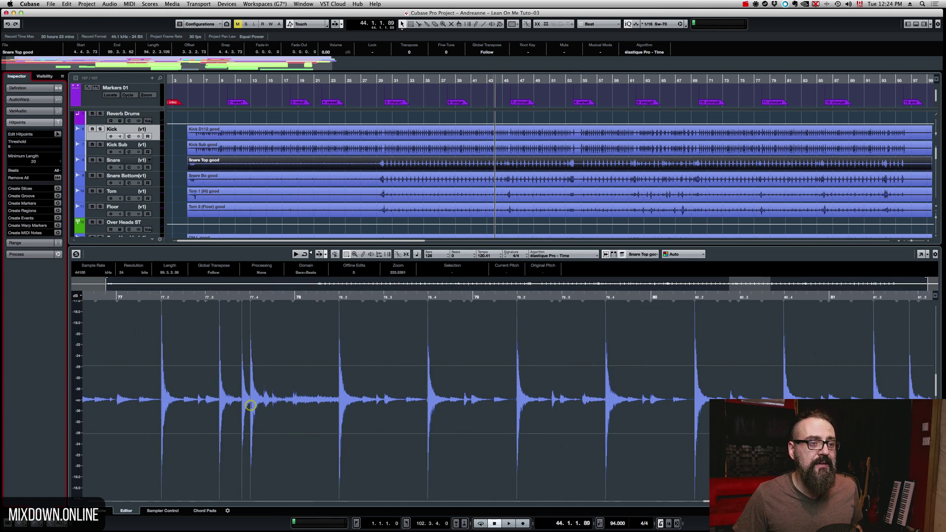
scroll(234, 390, "left", 6)
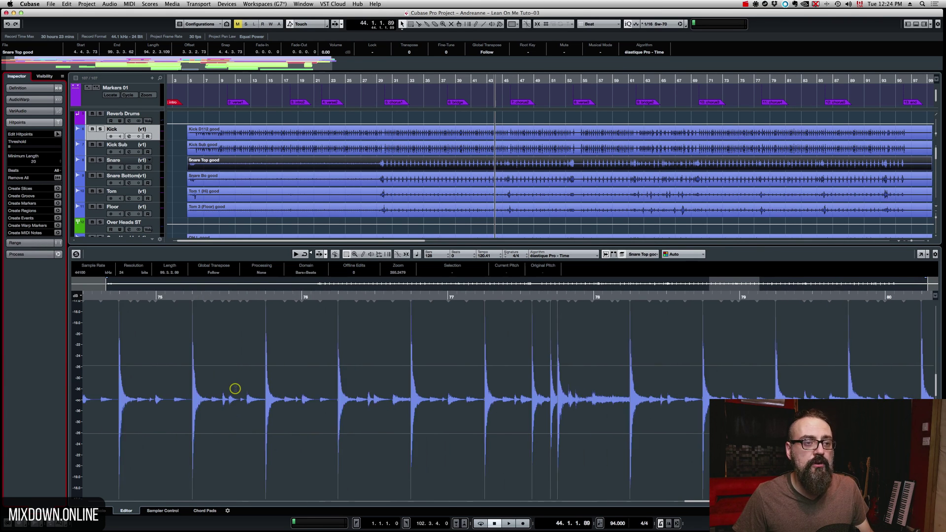
scroll(235, 388, "left", 5)
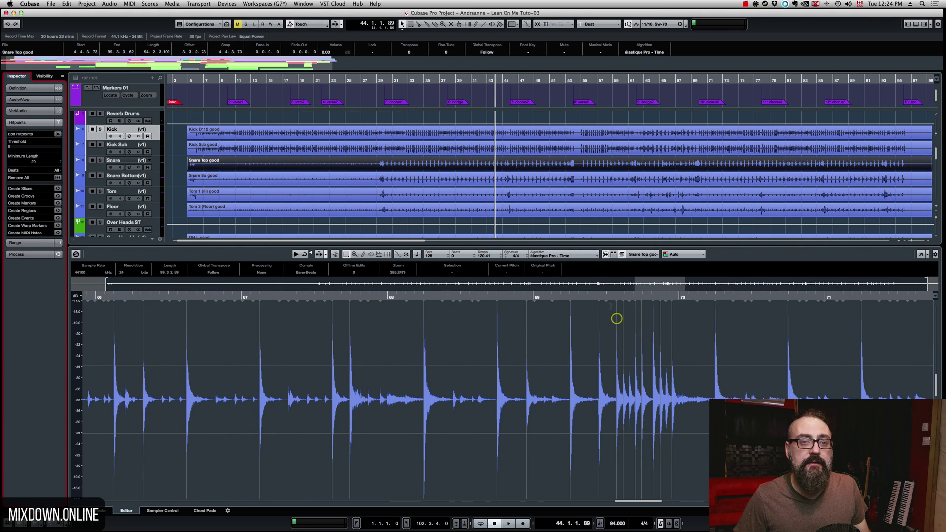
left_click(606, 295)
scroll(711, 360, "up", 4)
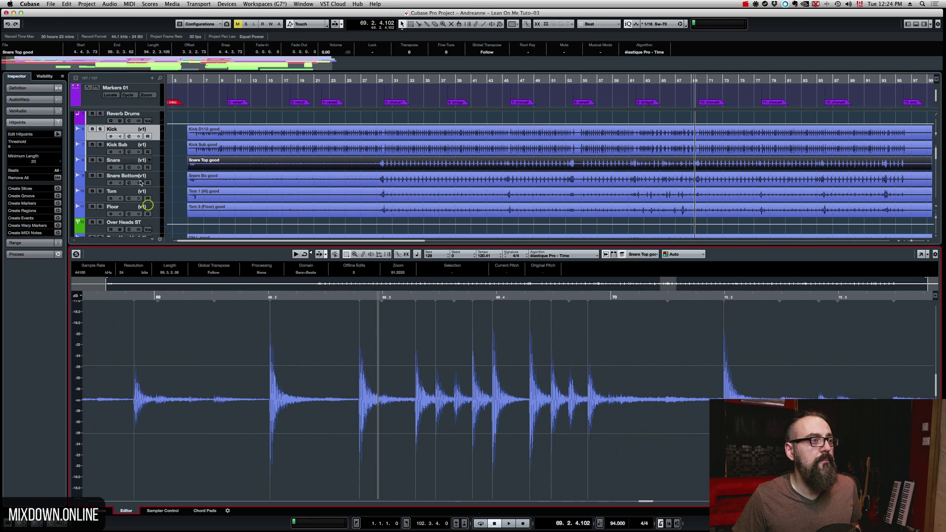
left_click(101, 160)
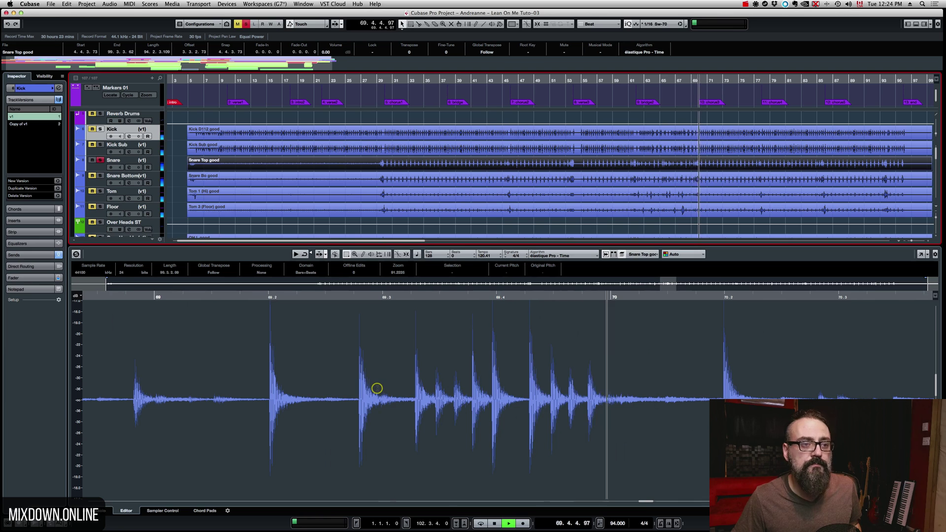
key("space")
left_click(350, 270)
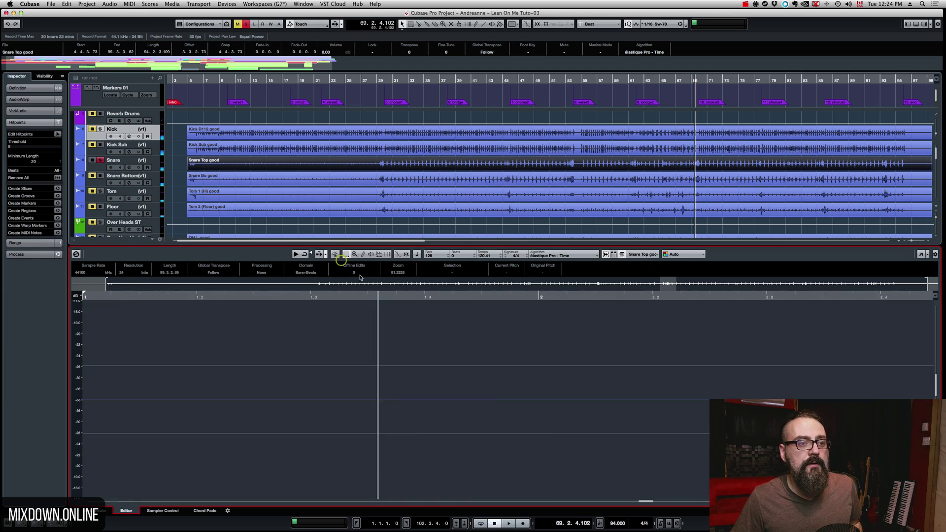
key("space")
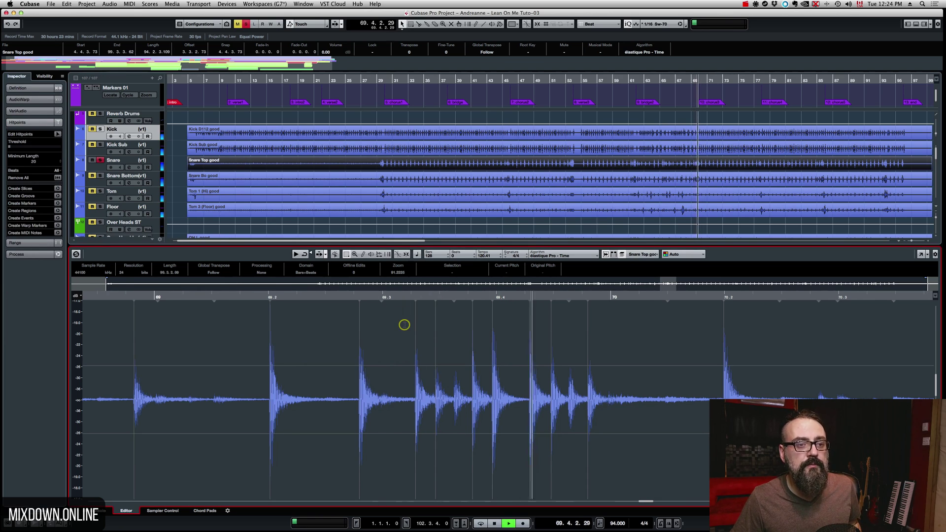
Add and lock hitpoints on two missed snare hits in the bar 69 fill, then leave Edit Hitpoints
key("space")
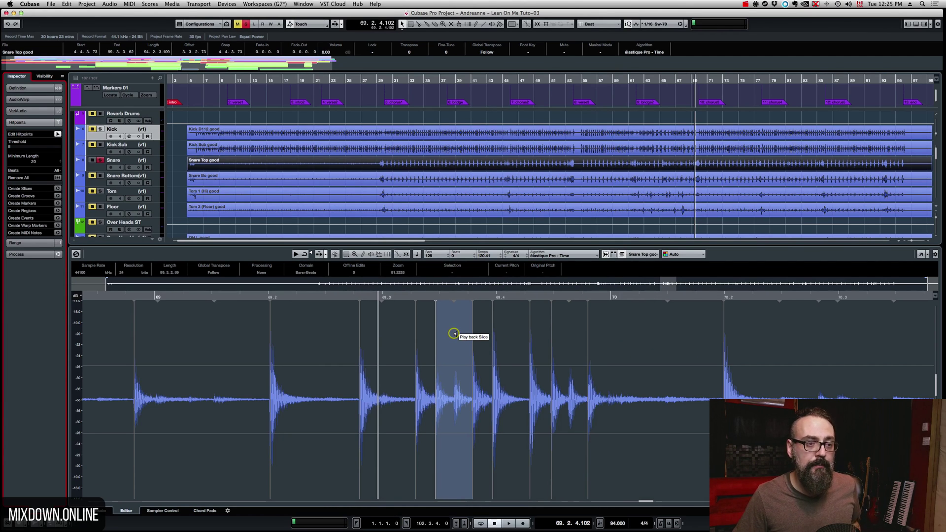
left_click(454, 333, "alt")
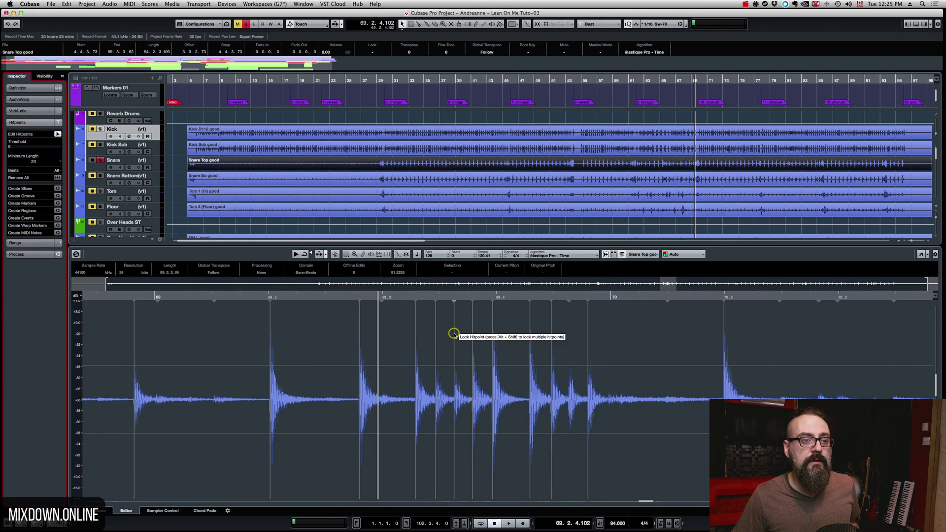
left_click(454, 333)
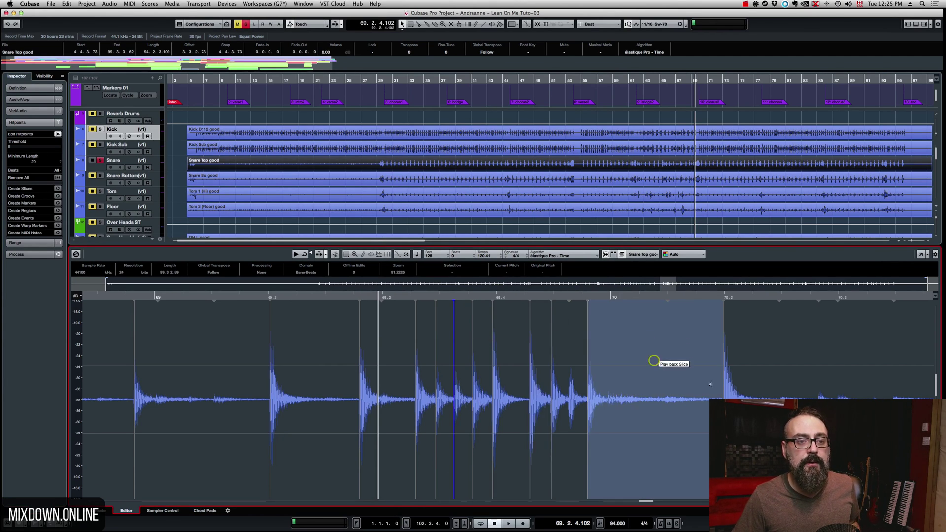
left_click(568, 349, "alt")
left_click(569, 349)
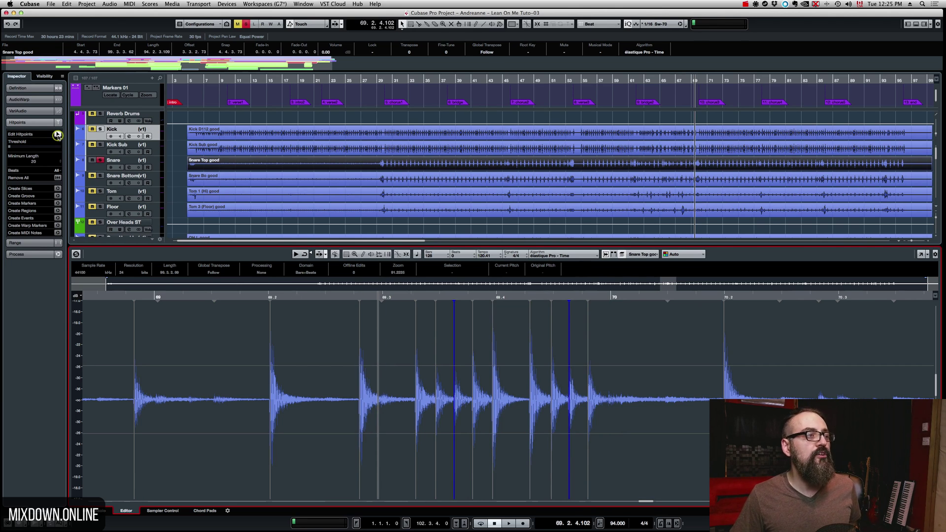
left_click(58, 134)
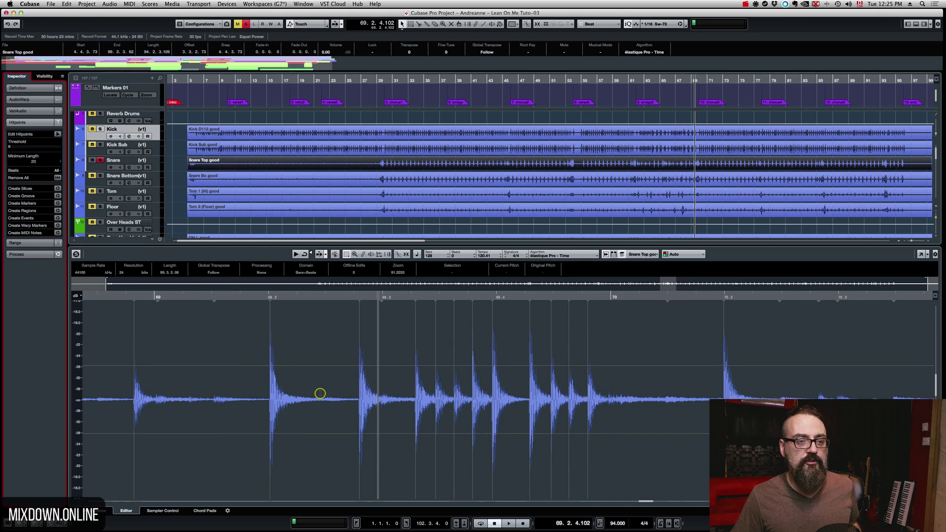
Play back the fill to check the new slices
scroll(320, 393, "down", 3)
key("space")
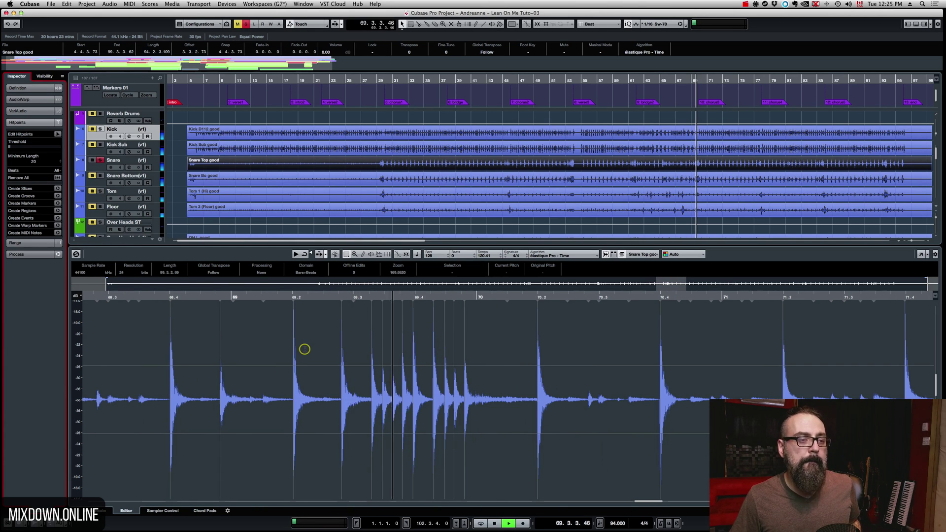
key("space")
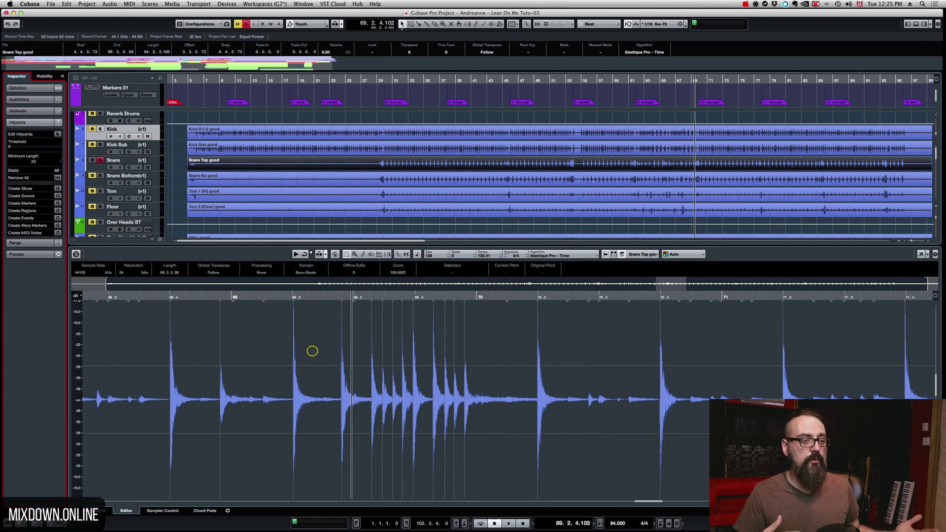
scroll(329, 345, "up", 1)
scroll(329, 345, "up", 5)
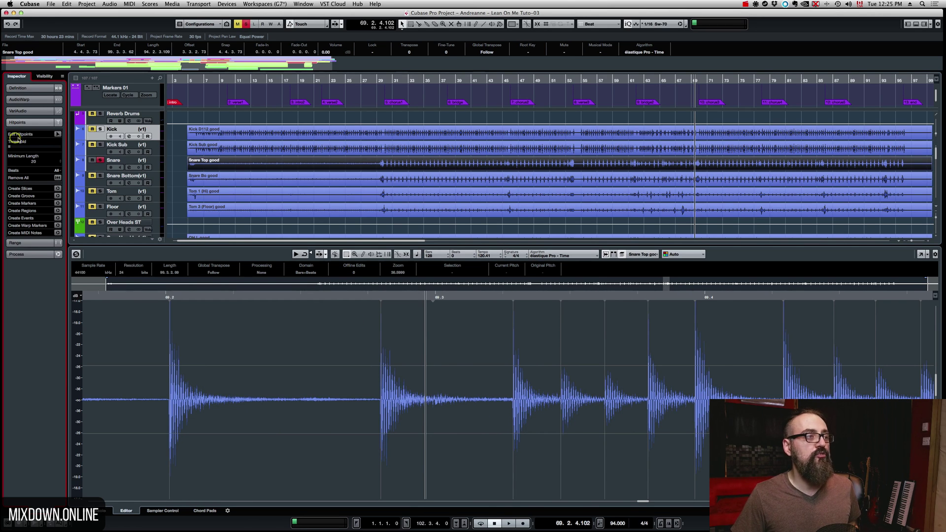
Disable the hitpoint just before bar 69.3 in Edit Hitpoints mode, then undo it
left_click(58, 134)
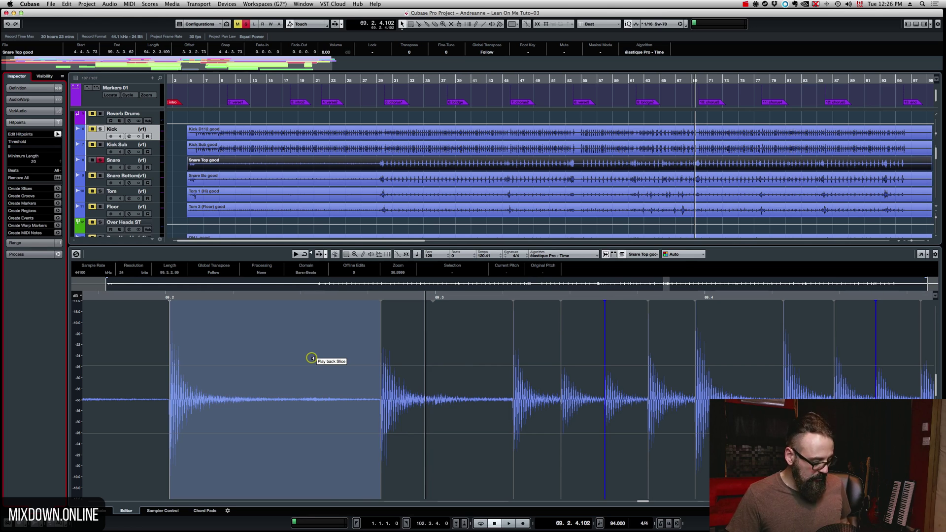
left_click(377, 348)
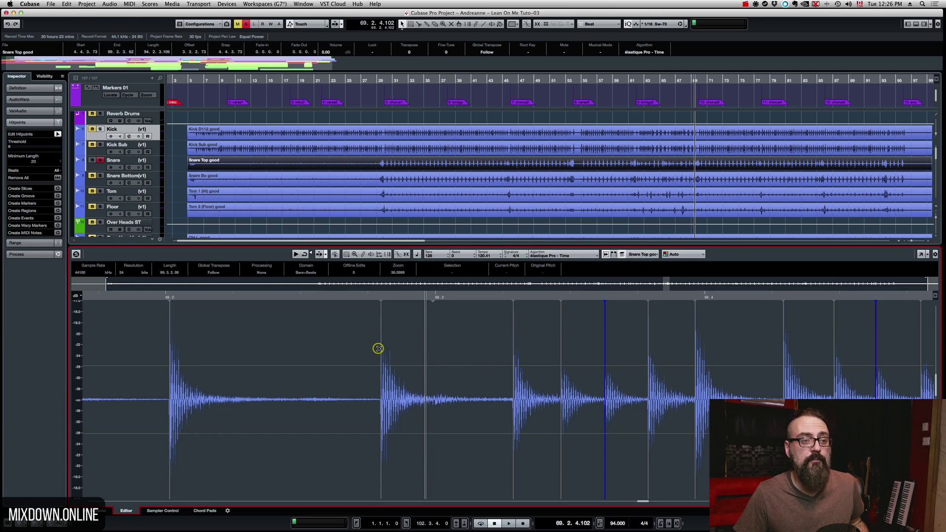
left_click(379, 347)
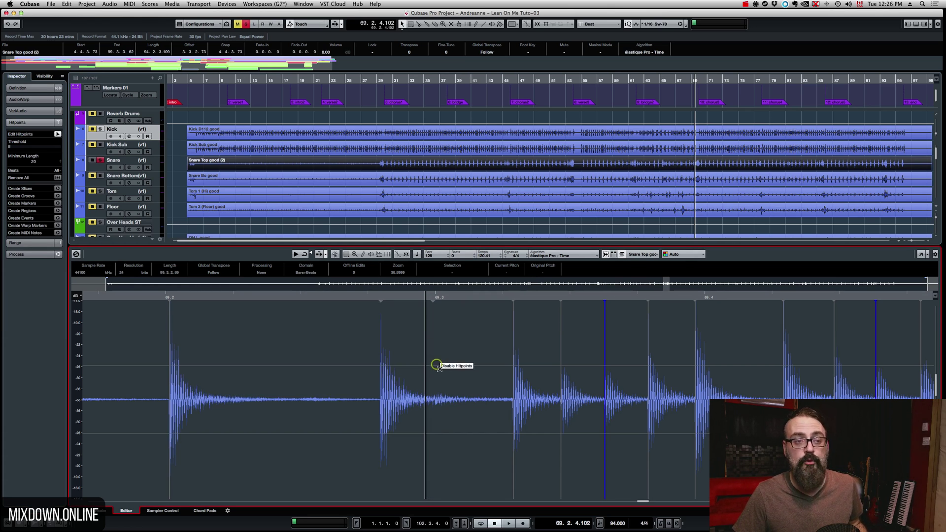
key("super+z")
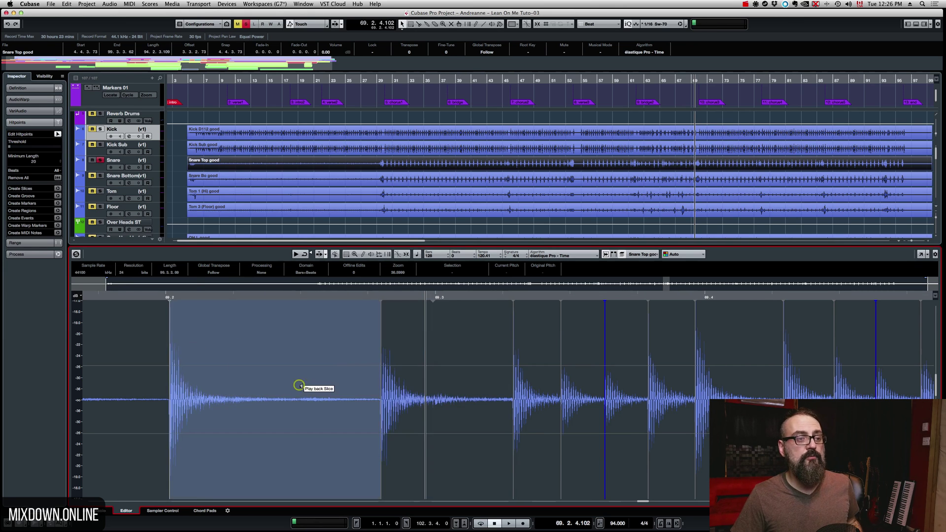
Zoom out to show bars 65–84 of the Snare Top recording
key("g")
key("g")
key("g")
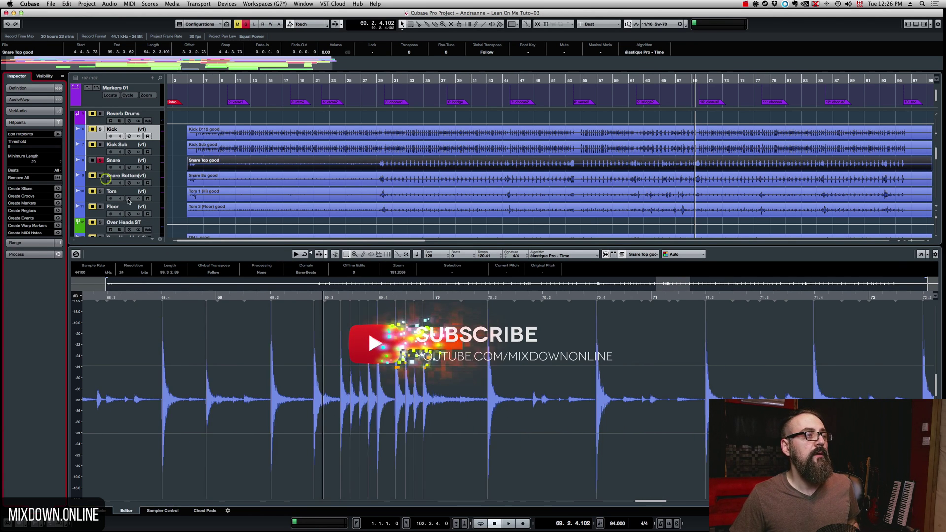
key("g")
key("g")
key("g")
key("g")
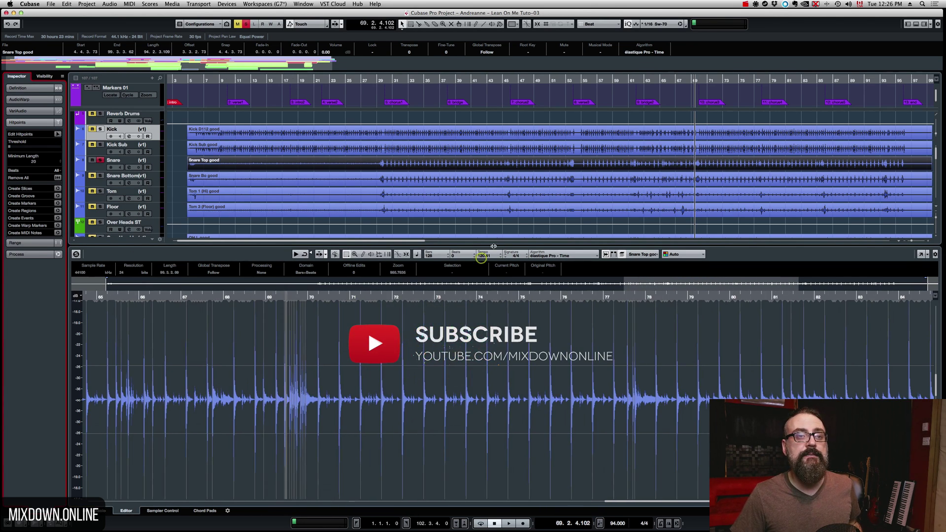
scroll(539, 169, "down", 1)
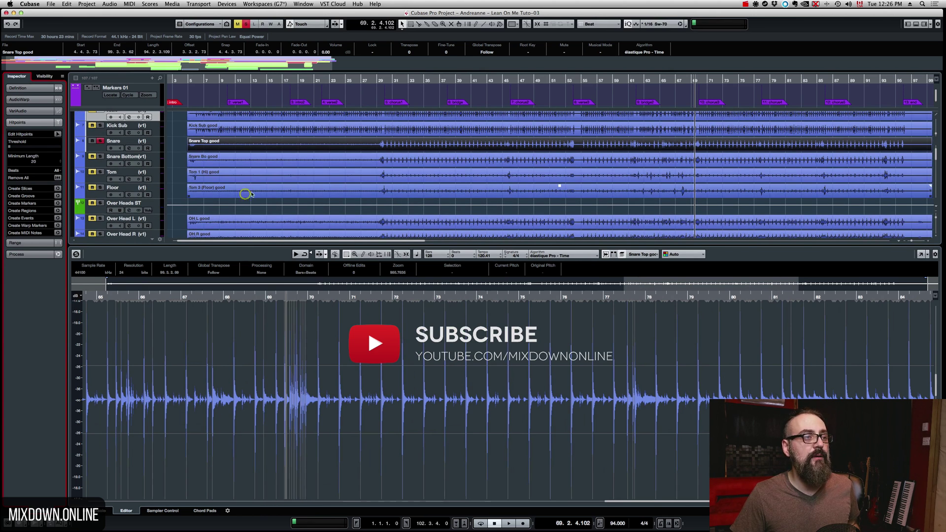
Select the Tom 1 (Hi) good event, enlarge its waveform and audition from bar 29
left_click(307, 175)
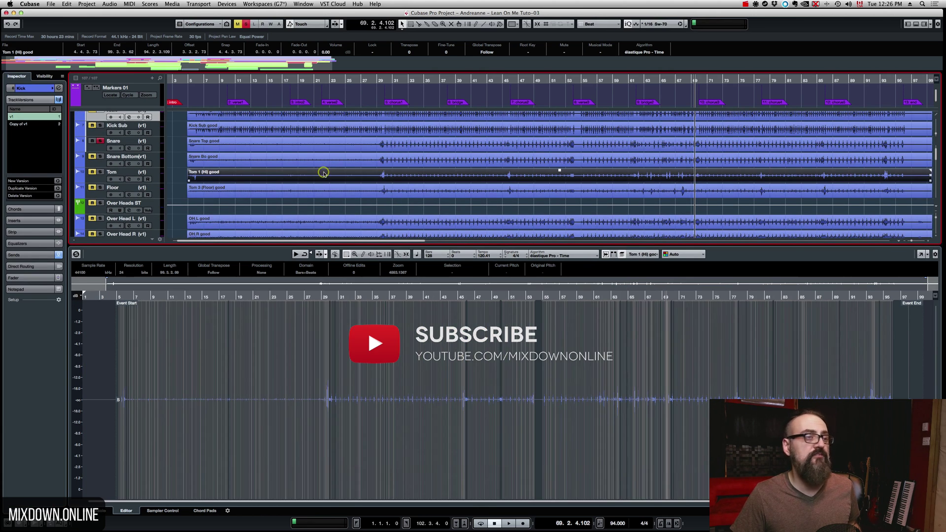
left_click(394, 344)
key("shift+h")
key("shift+h")
key("shift+h")
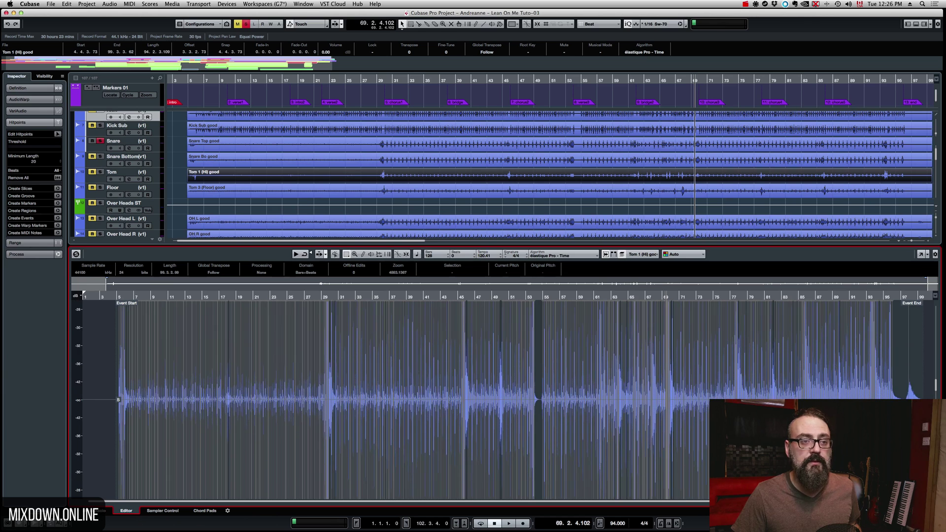
scroll(390, 424, "up", 5)
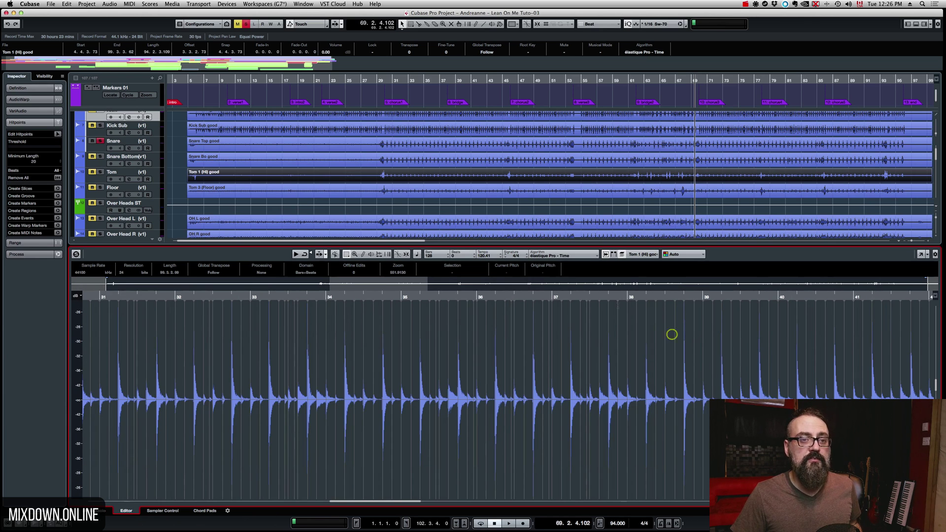
left_click(373, 116)
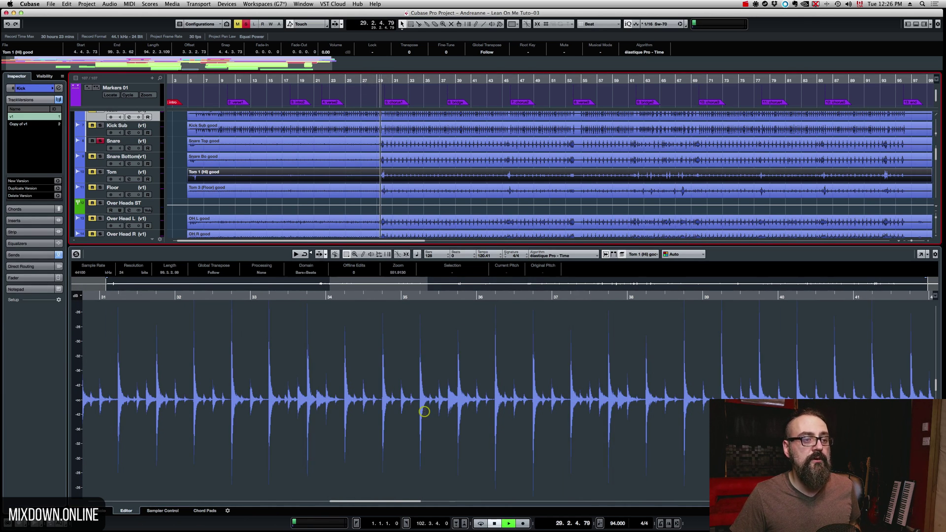
key("space")
left_click(441, 422)
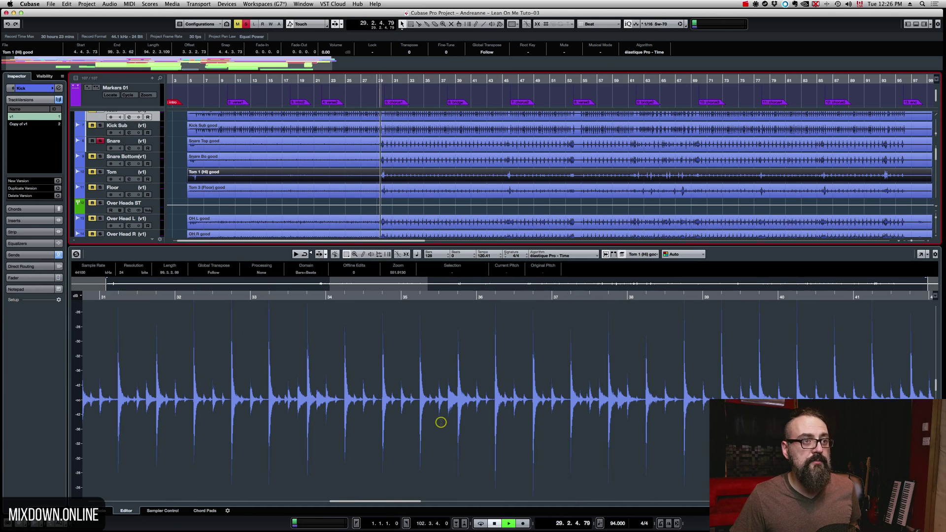
left_click(370, 293)
key("space")
Zoom to bars 29–31 and raise the Tom 1 Threshold so bleed hitpoints disappear
left_click(286, 287)
left_click_drag(286, 287, 199, 379)
key("shift+g")
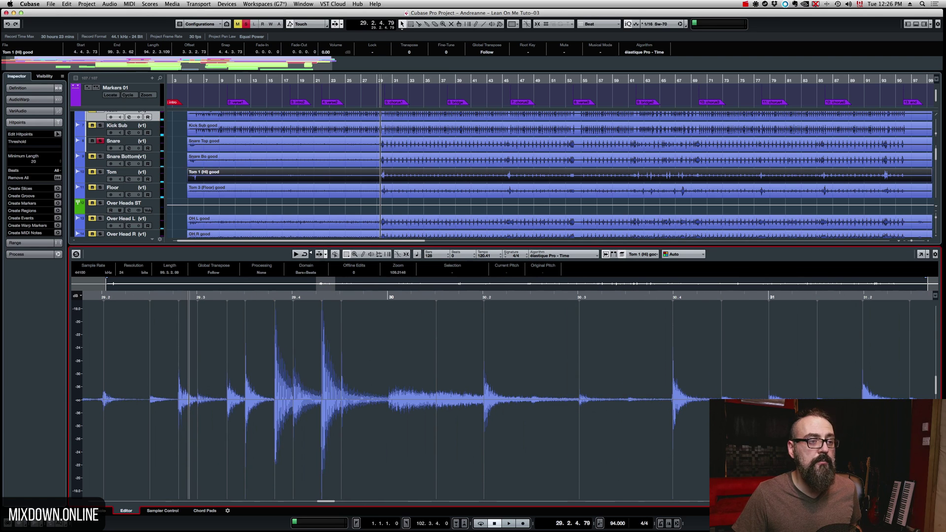
left_click(11, 148)
left_click_drag(11, 148, 14, 149)
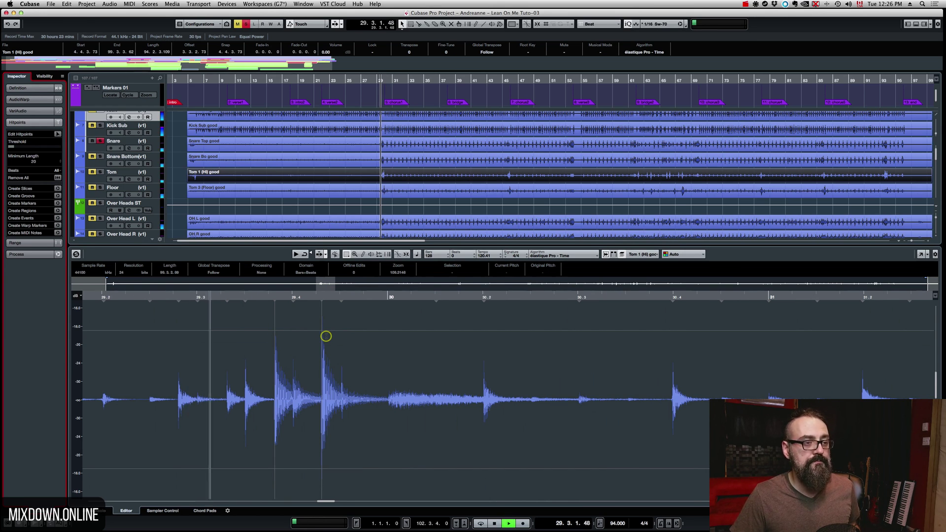
key("space")
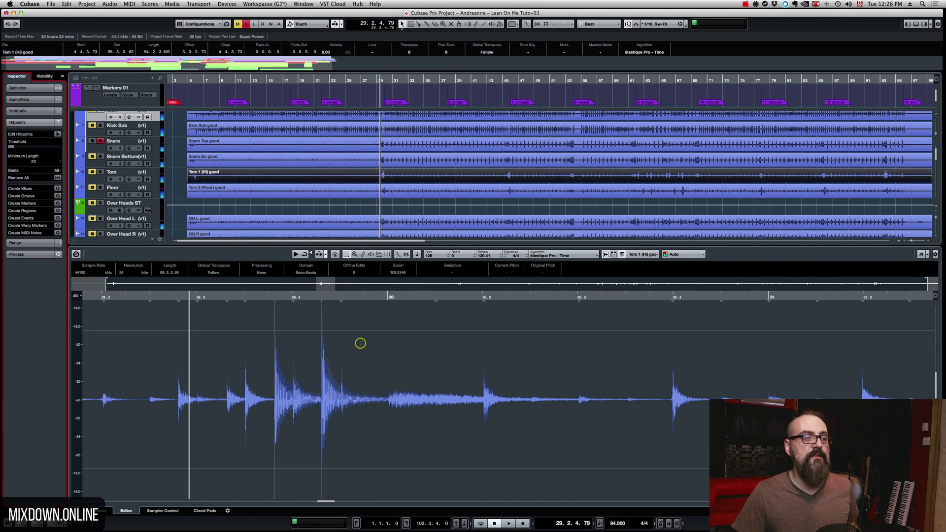
scroll(360, 343, "down", 3)
Set the Tom 3 (Floor) good hitpoint Threshold around bar 29 and audition it
left_click(508, 187)
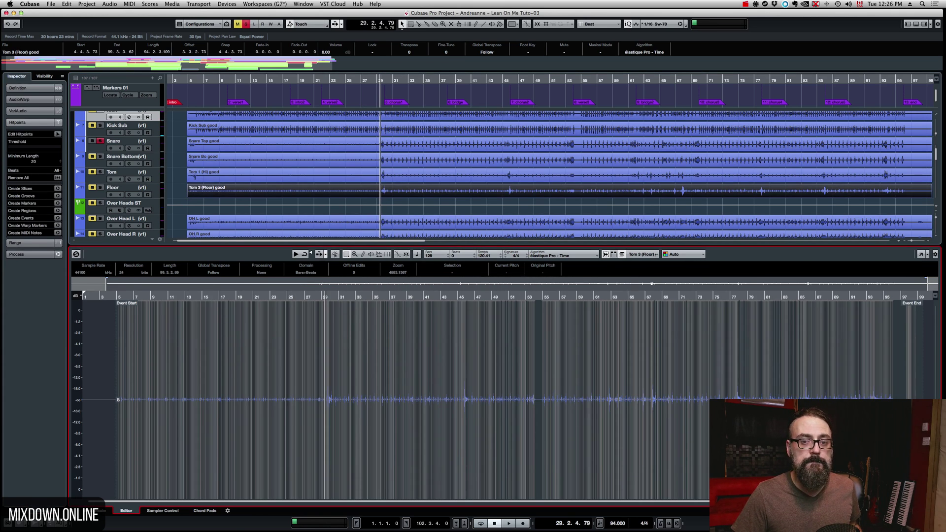
key("shift+h")
key("shift+h")
key("shift+h")
key("shift+h")
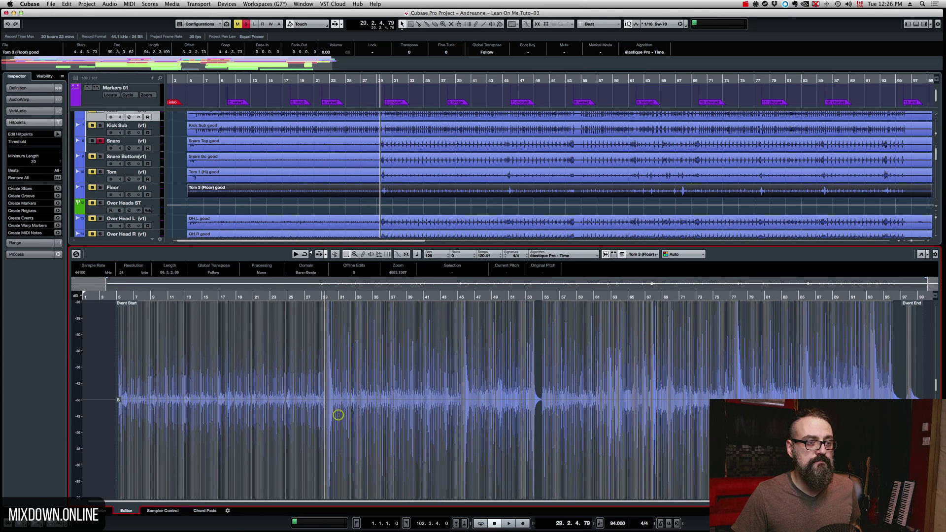
key("h")
key("h")
key("h")
key("h")
key("h")
key("h")
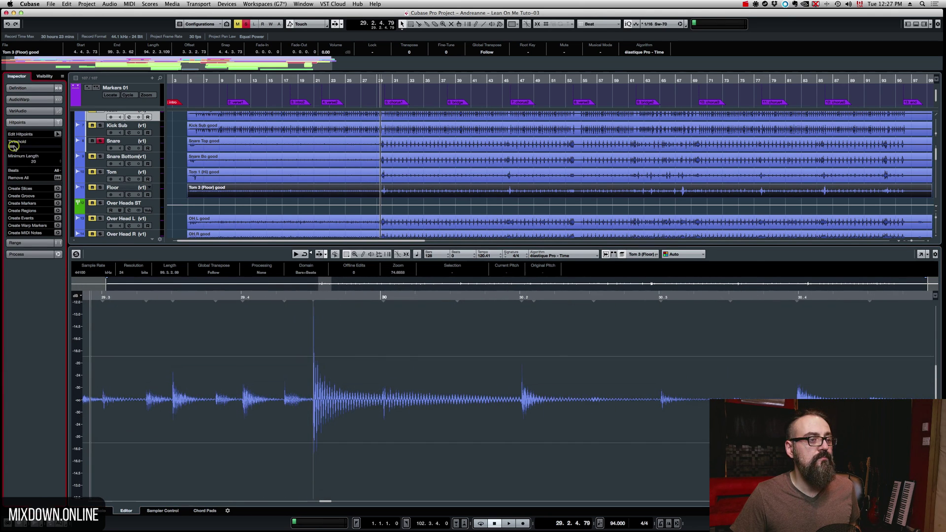
left_click_drag(14, 146, 15, 146)
key("space")
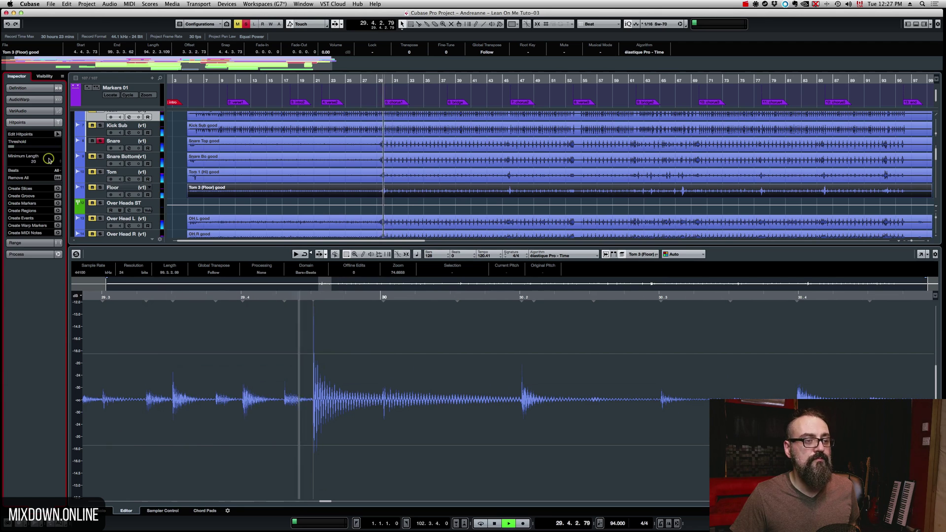
key("space")
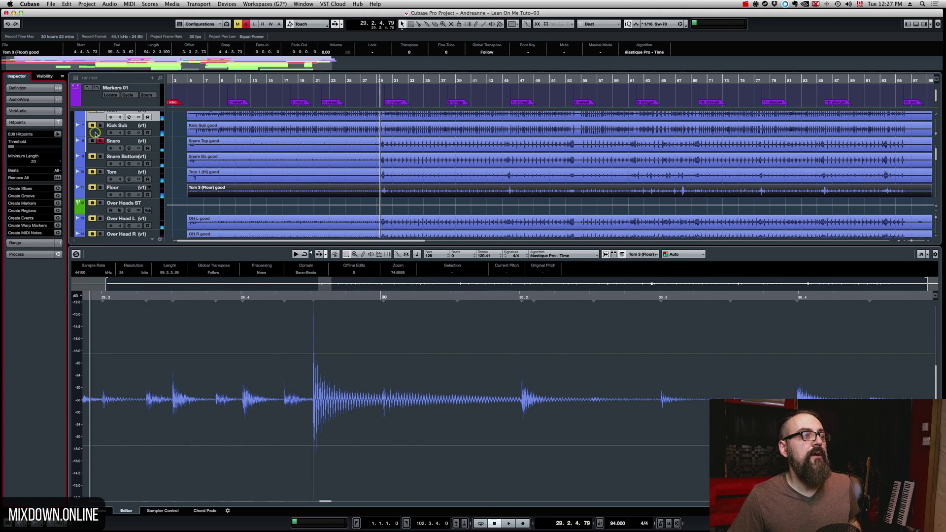
Unsolo the Snare, deselect all events and enable Group Editing on the Drums folder
left_click(100, 142)
scroll(429, 203, "up", 4)
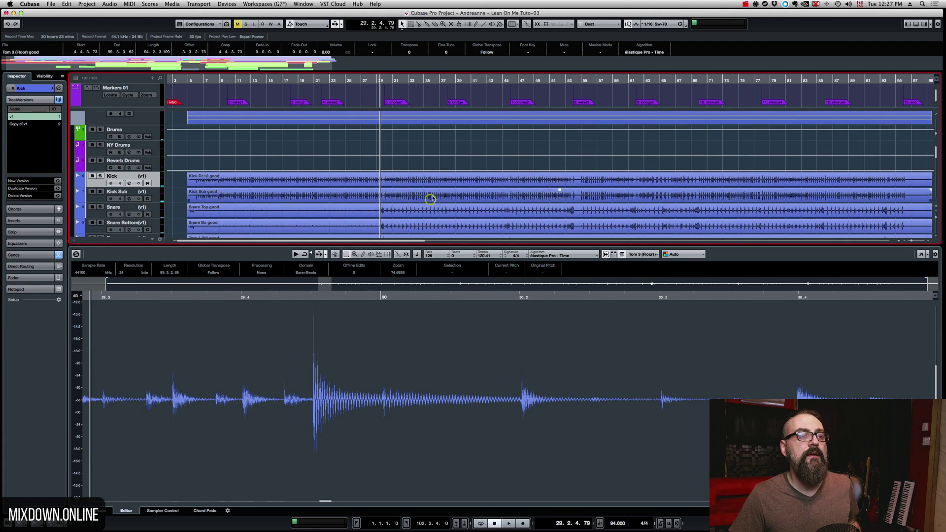
left_click(430, 161)
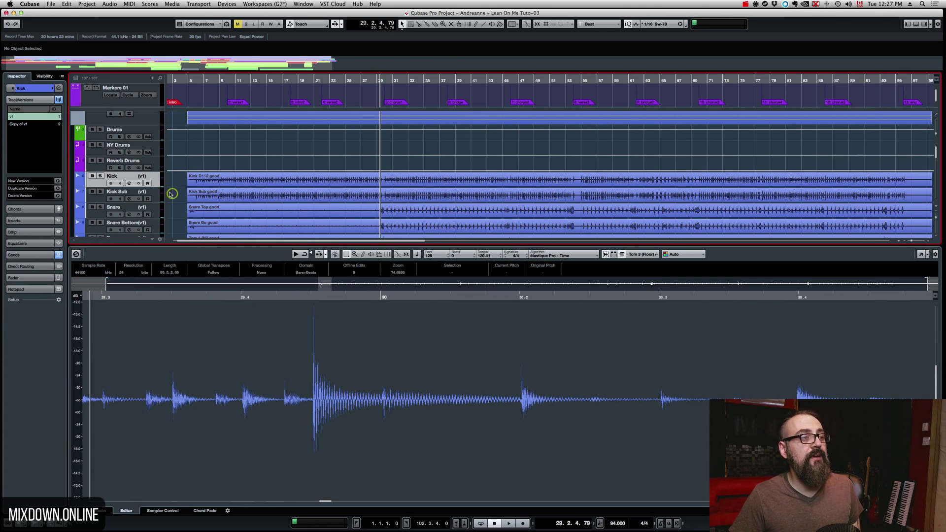
scroll(129, 139, "up", 2)
left_click(129, 139)
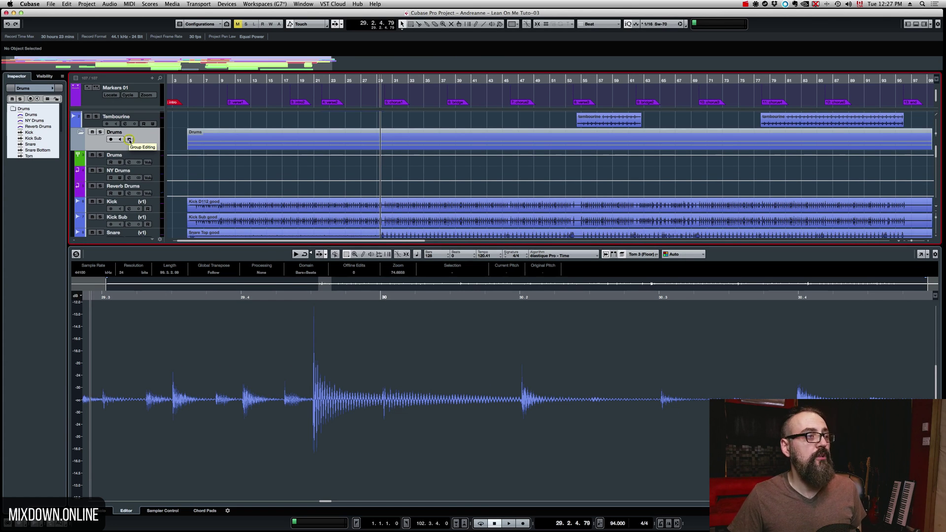
left_click(129, 140)
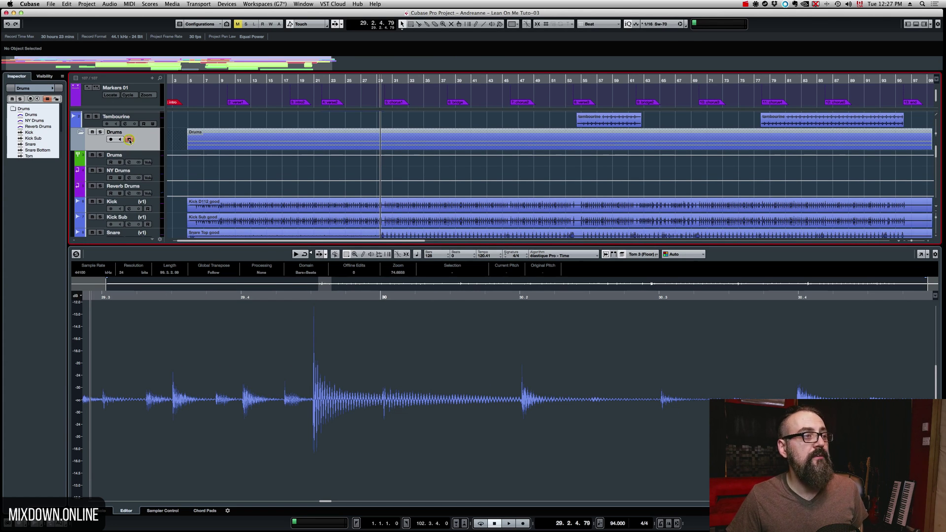
Bring up the Quantize Panel showing 1/16 Sw-70 and move it aside
left_click(686, 24)
left_click(719, 102)
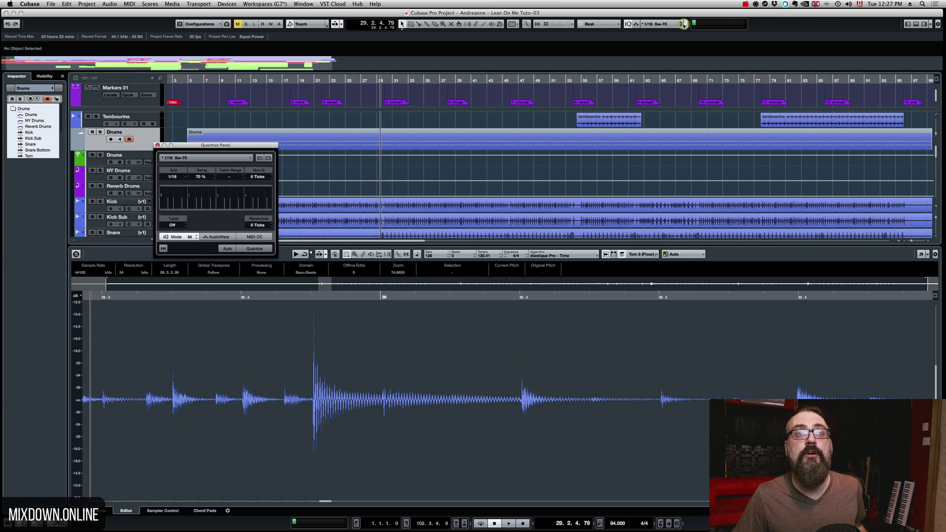
left_click(67, 4)
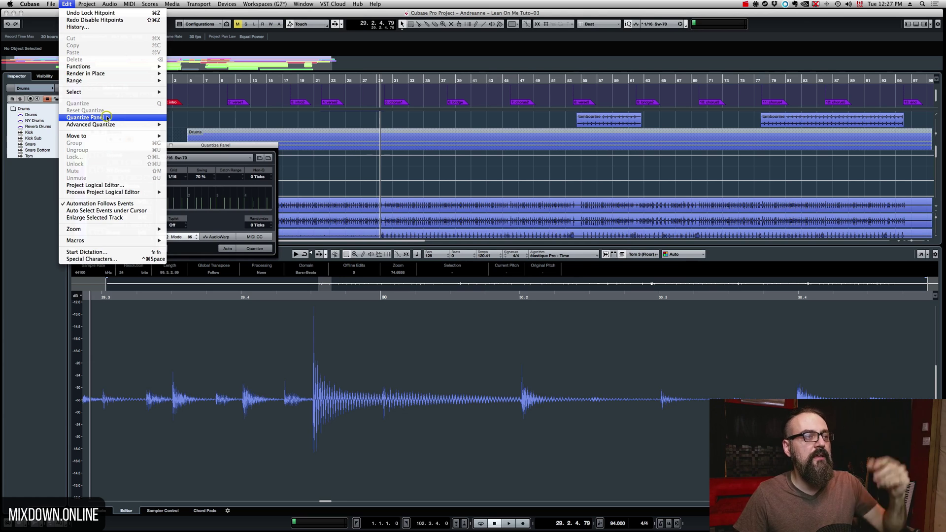
left_click(106, 117)
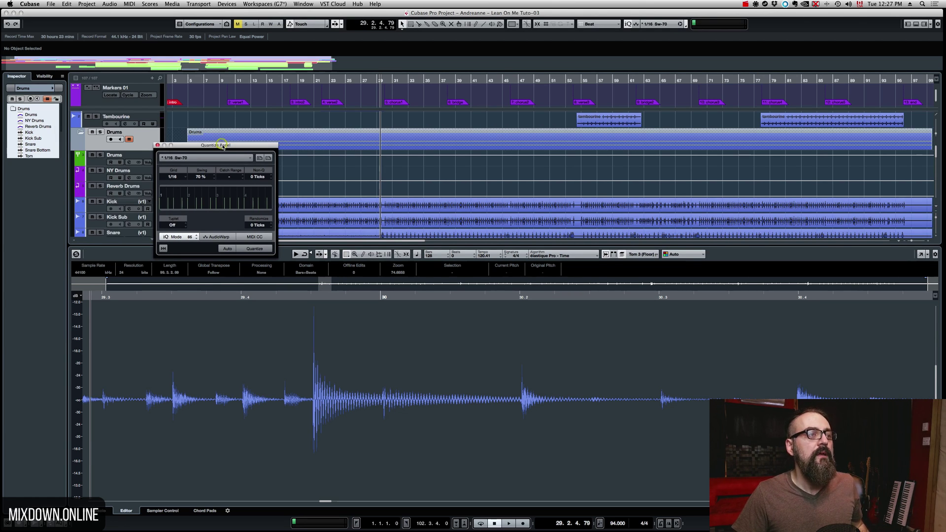
left_click_drag(222, 145, 199, 86)
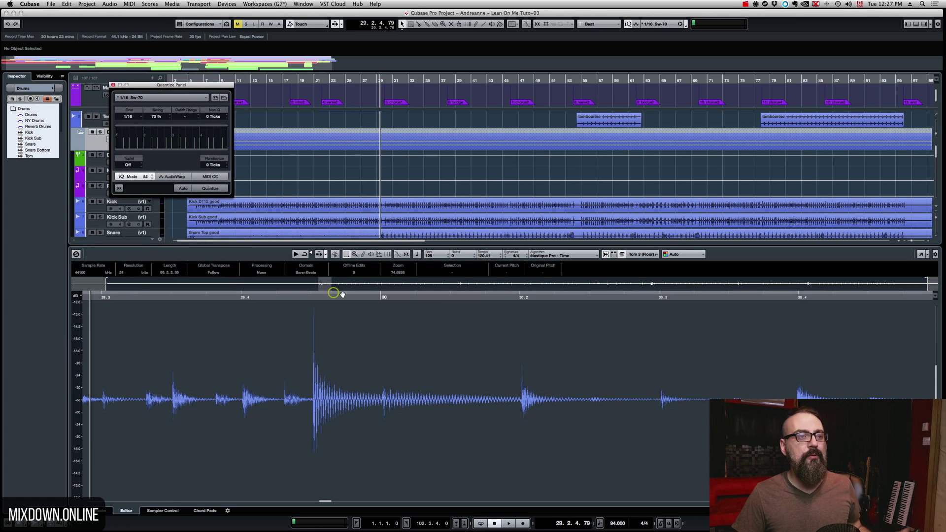
Select the grouped drum events to list Kick, Kick Sub and Snare slice rules, then close the lower zone
left_click(316, 205)
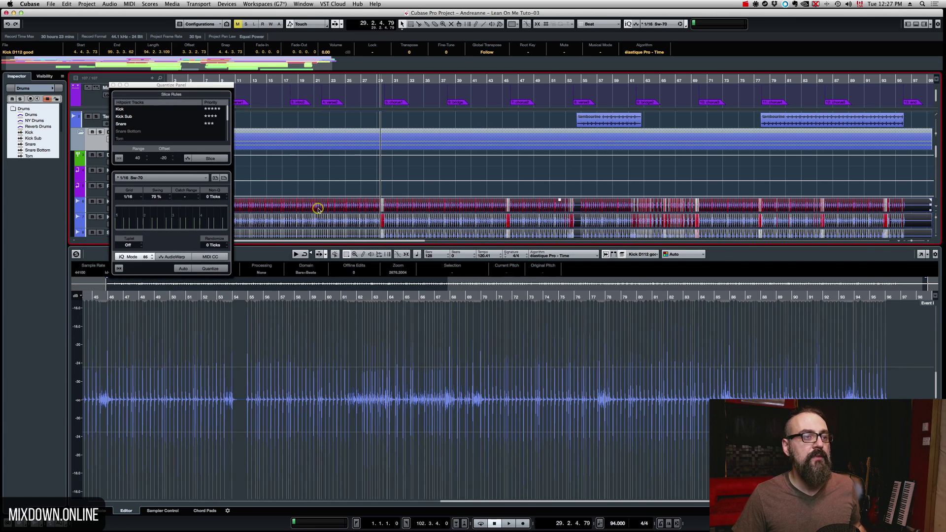
left_click(393, 205)
scroll(394, 205, "down", 3)
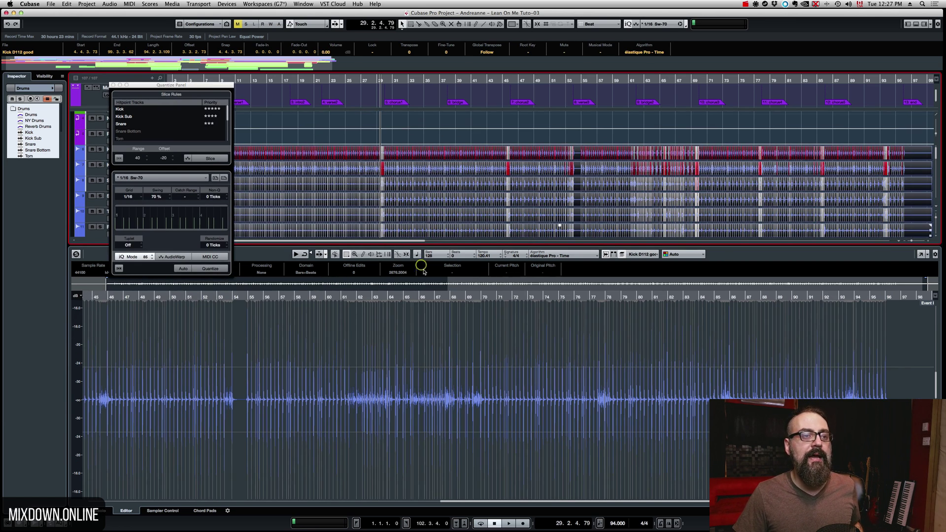
left_click(916, 24)
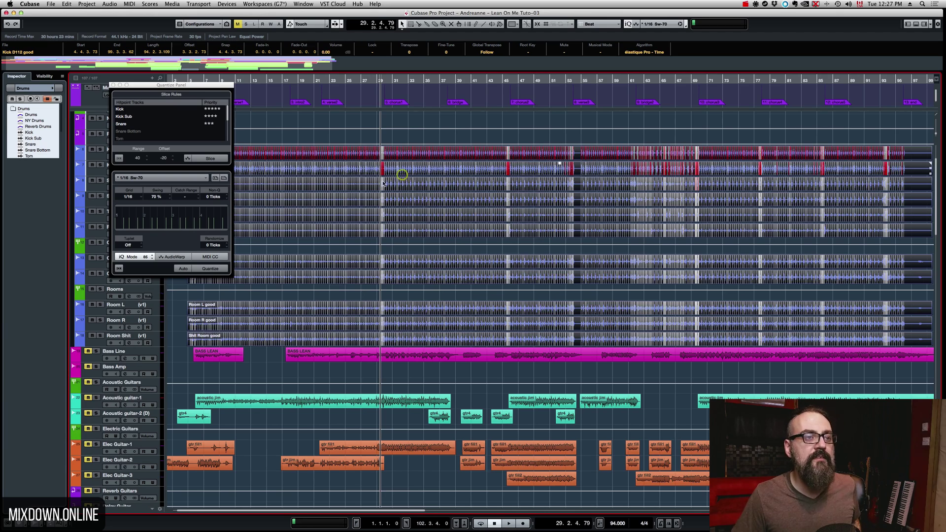
key("h")
key("h")
key("h")
key("h")
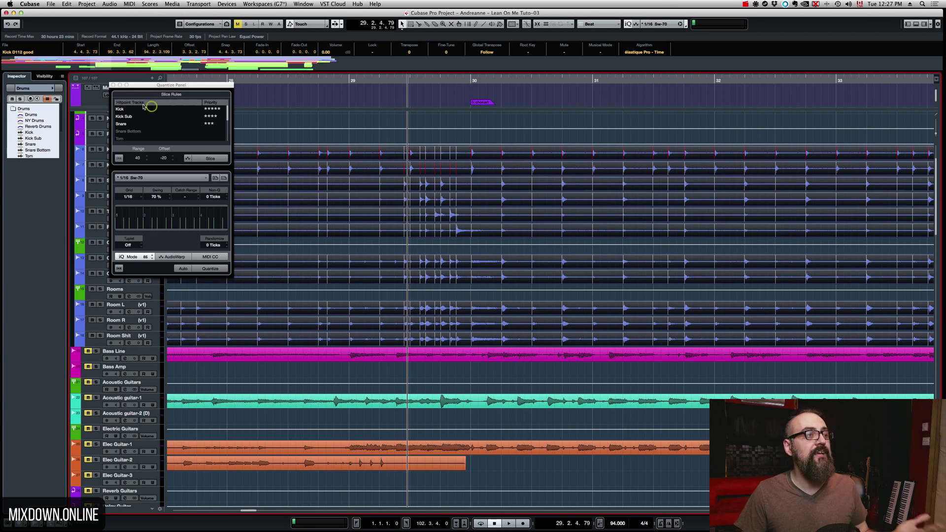
left_click_drag(146, 85, 286, 168)
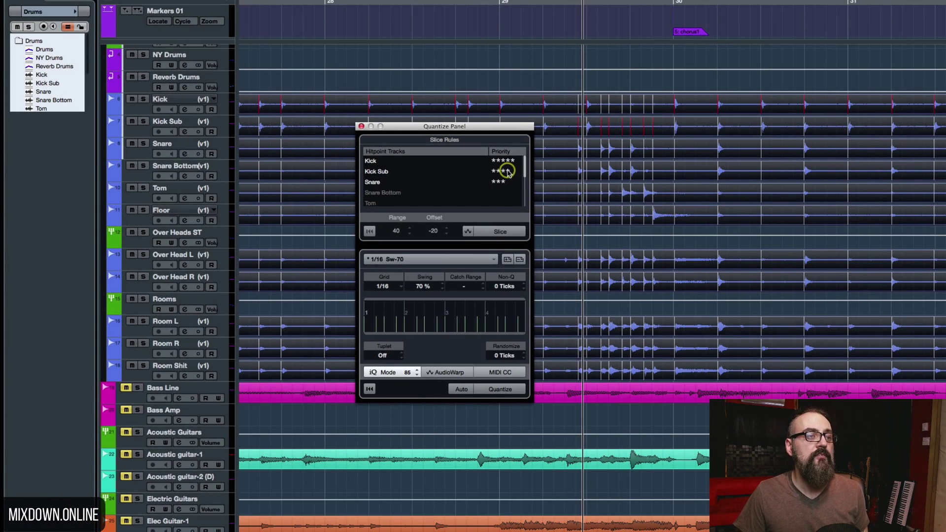
In Slice Rules, clear Kick Sub's priority, rate Snare five stars and Kick four stars
left_click_drag(506, 171, 490, 170)
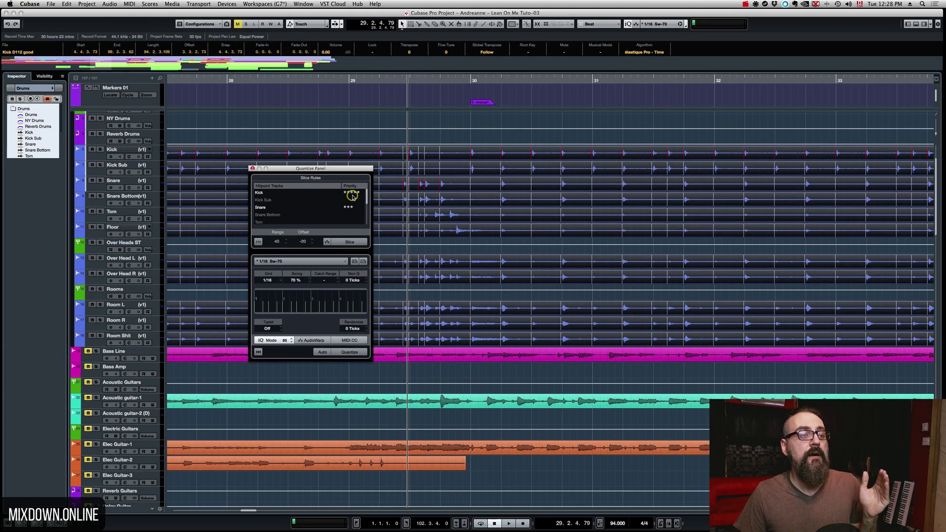
left_click(360, 208)
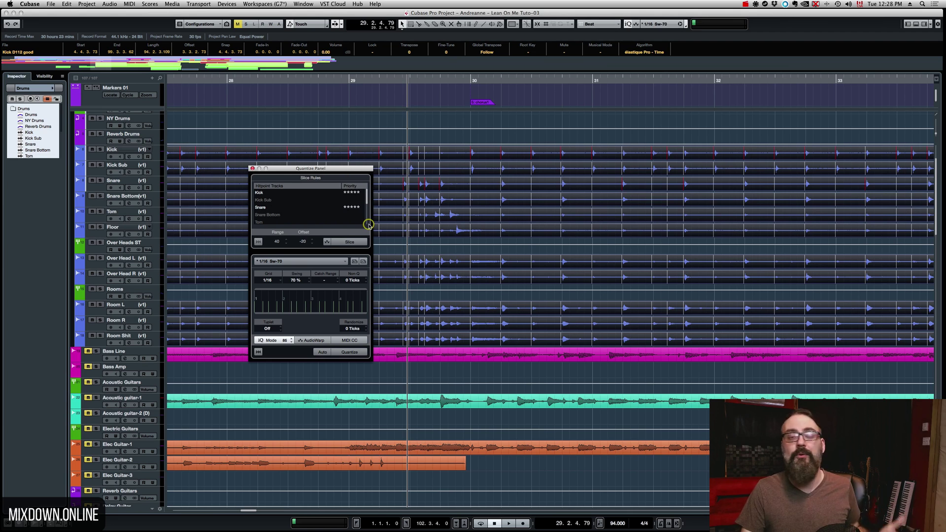
left_click(356, 192)
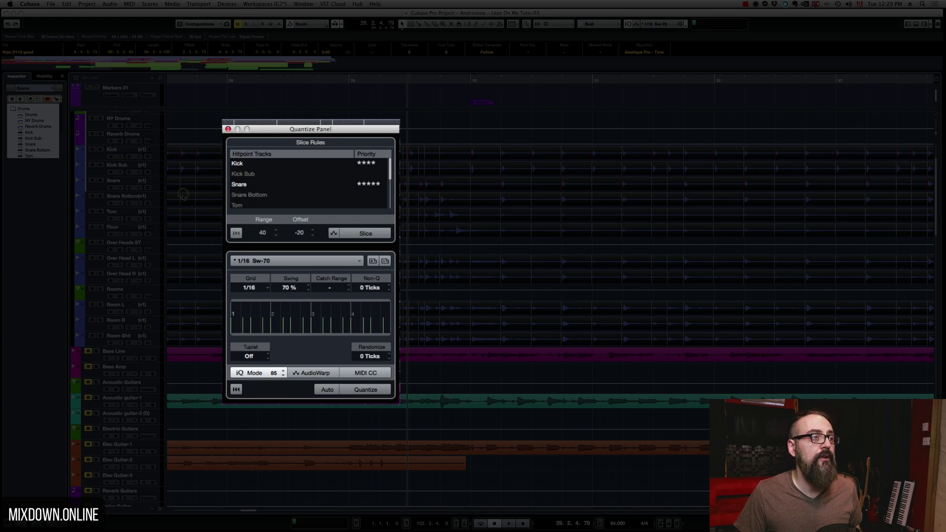
Mute the loop stylus track
scroll(182, 195, "up", 3)
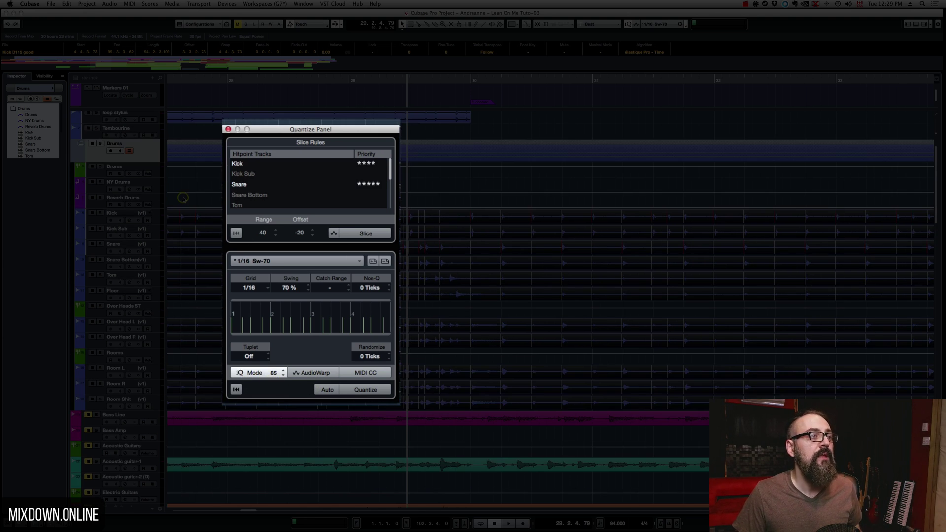
left_click(88, 112)
left_click(346, 247)
scroll(414, 285, "down", 10)
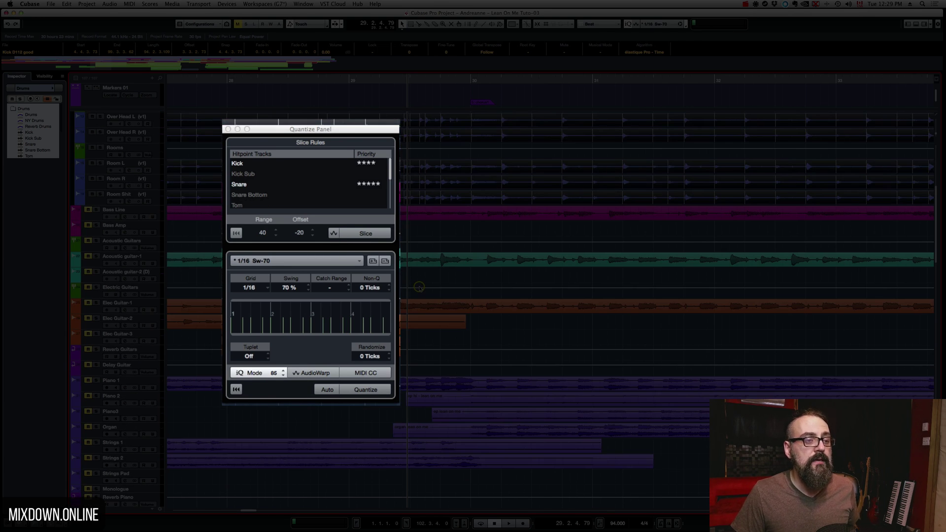
scroll(419, 287, "up", 2)
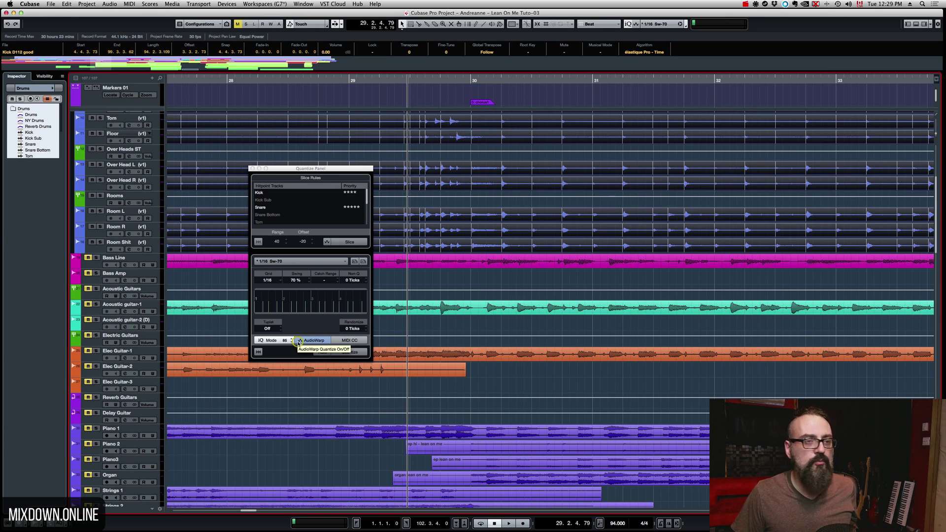
Set the Quantize Panel's iQ strength value to 90
left_click(285, 340)
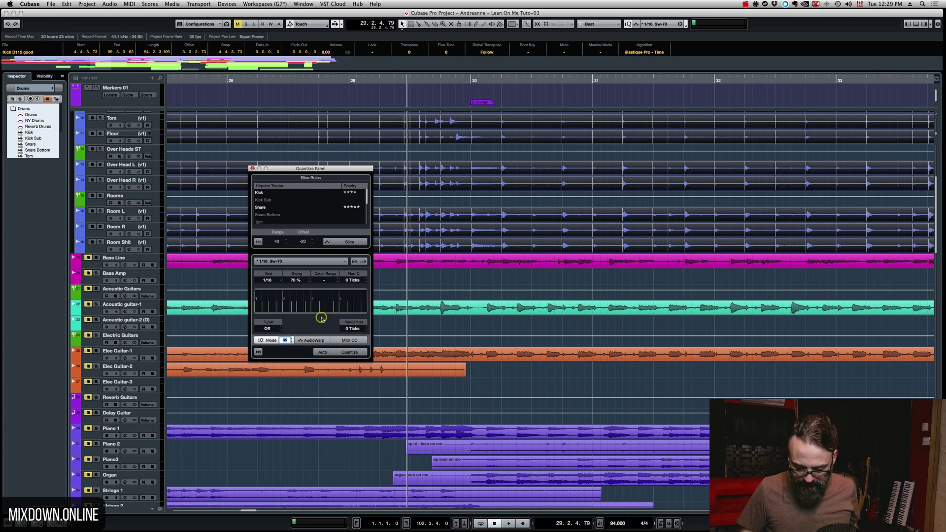
type("90")
key("Return")
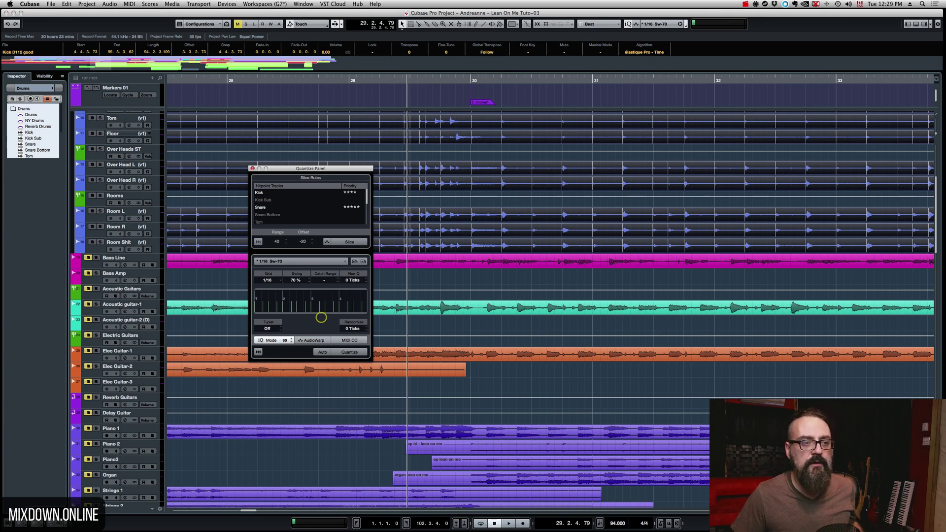
left_click(437, 357)
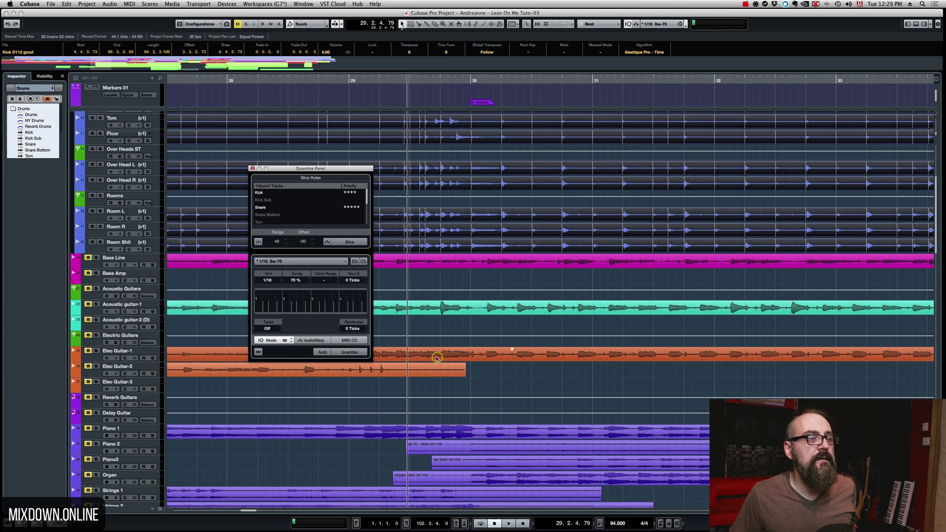
left_click(349, 352)
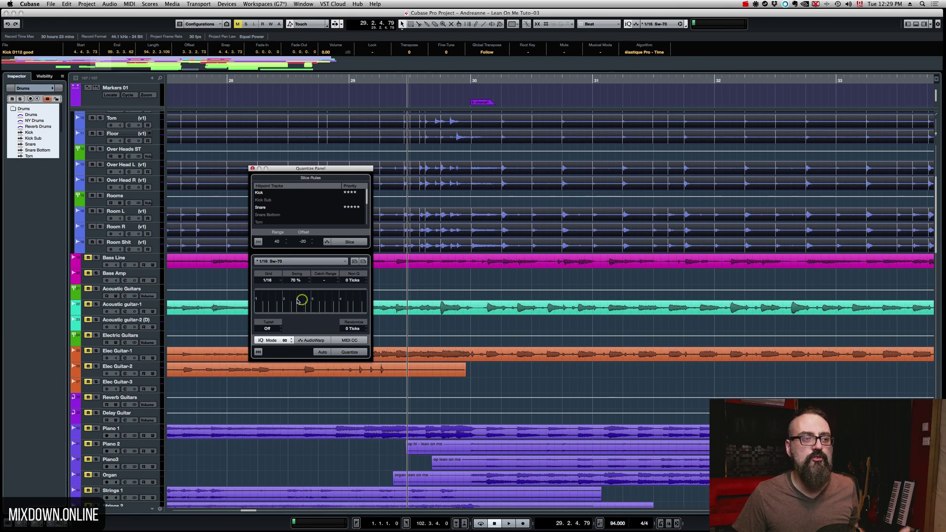
left_click(268, 282)
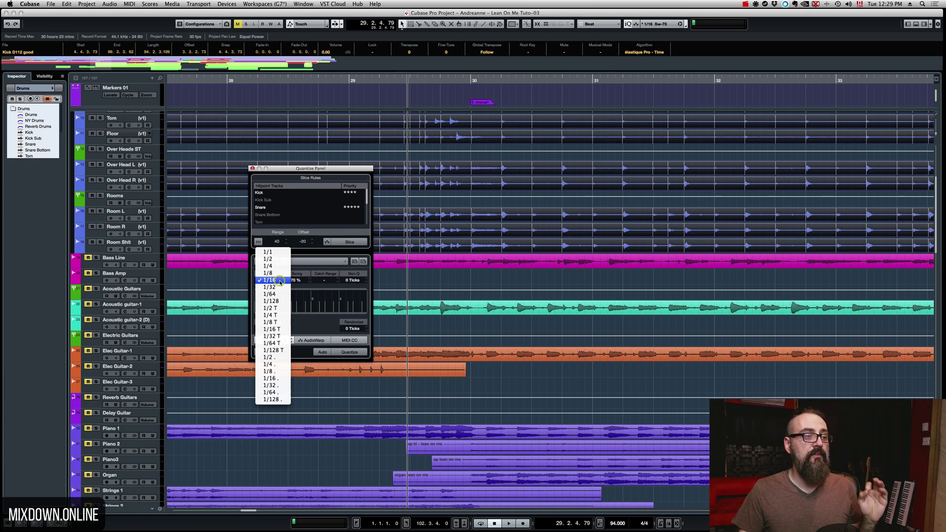
left_click(280, 282)
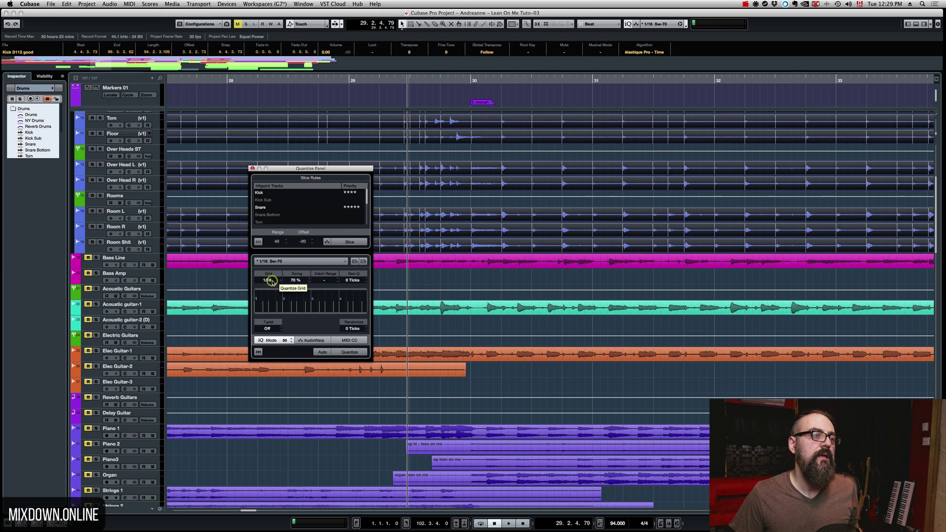
left_click(279, 281)
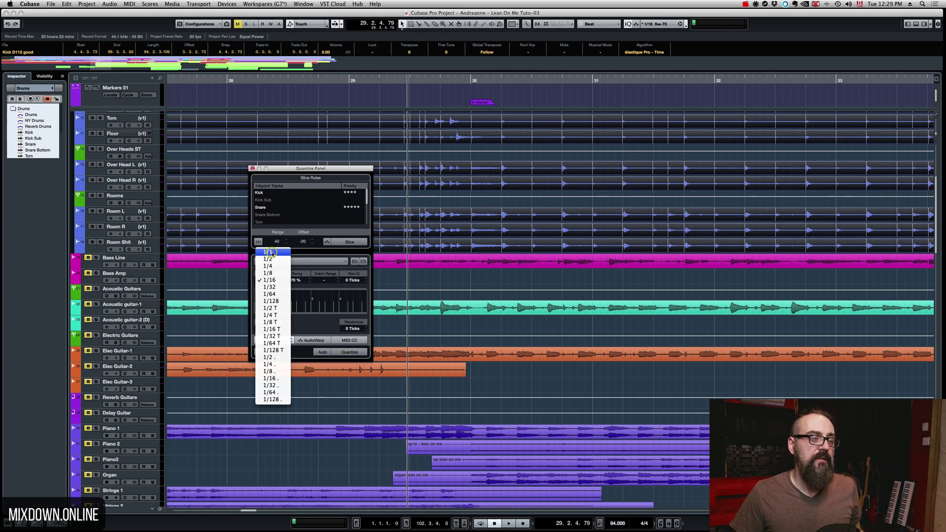
left_click(276, 279)
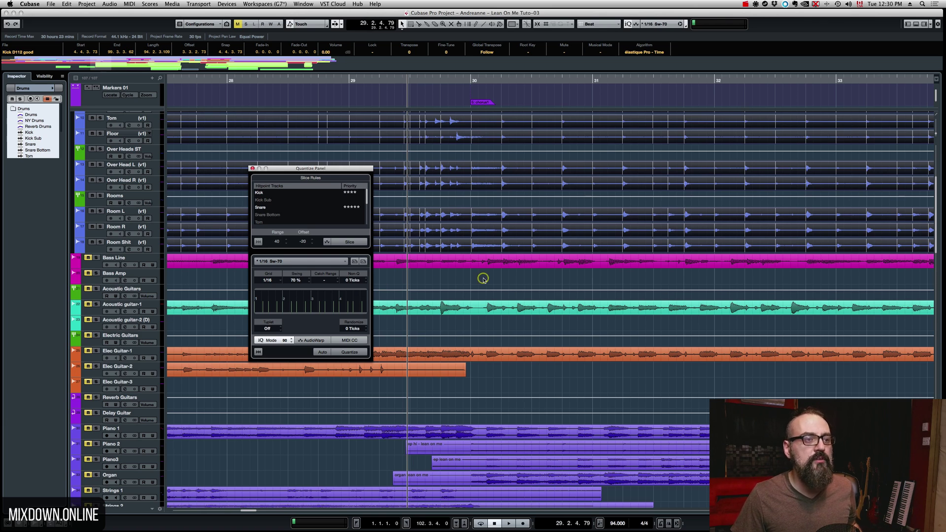
Slice the grouped drums at hitpoints, quantize them to swung 1/16, and zoom in on the slice gaps
left_click(397, 359)
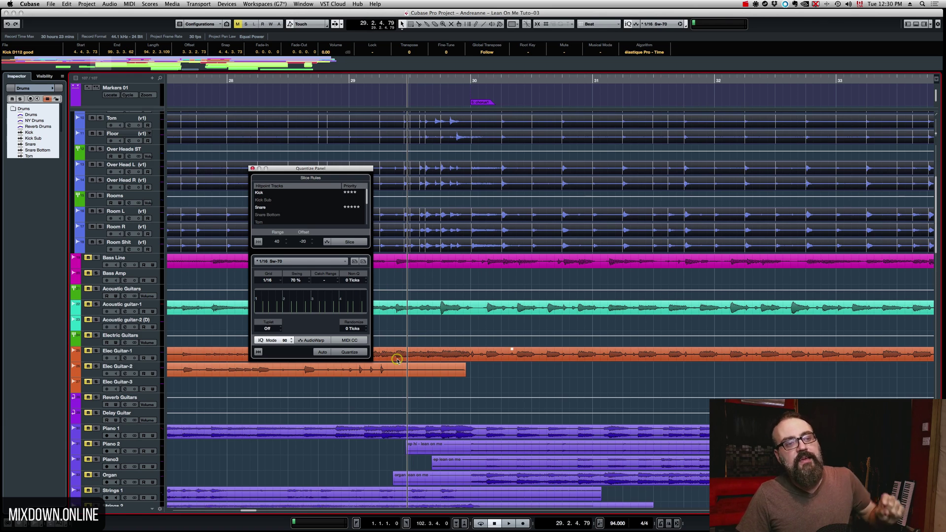
left_click(350, 242)
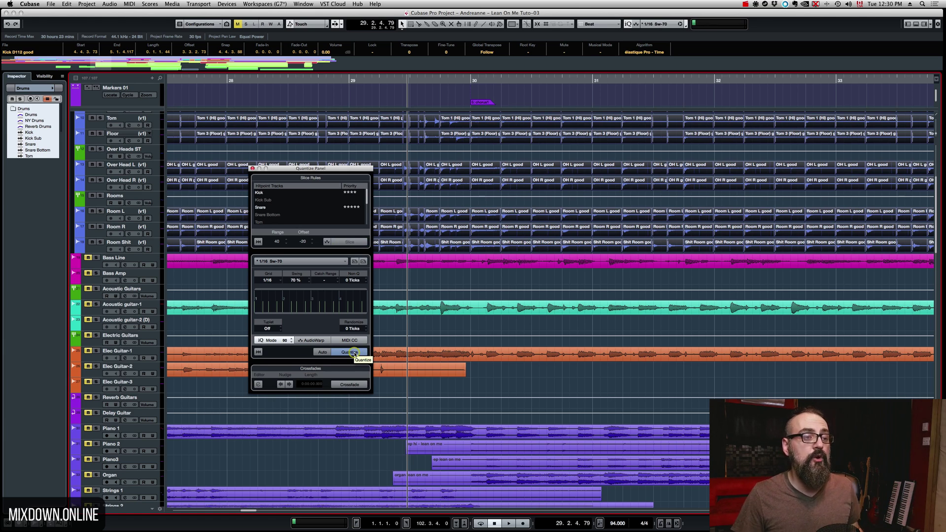
left_click(354, 352)
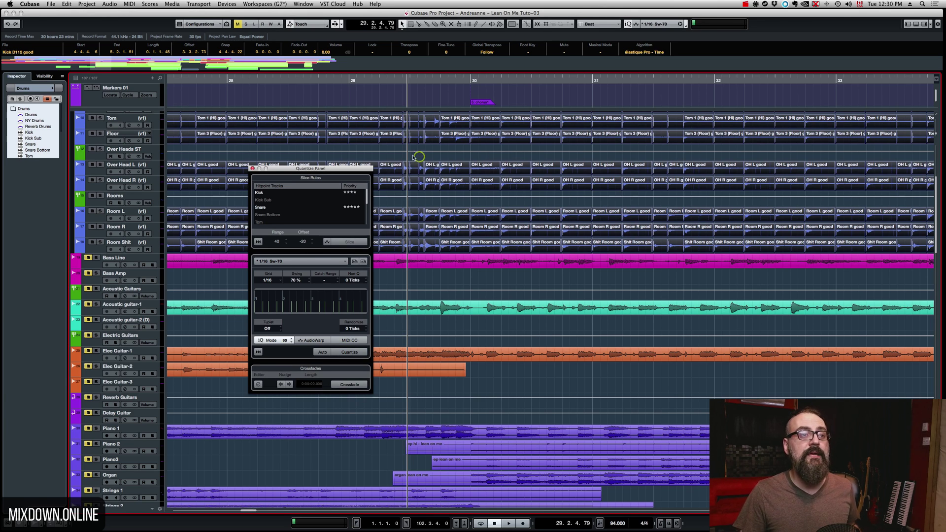
key("h")
key("h")
key("h")
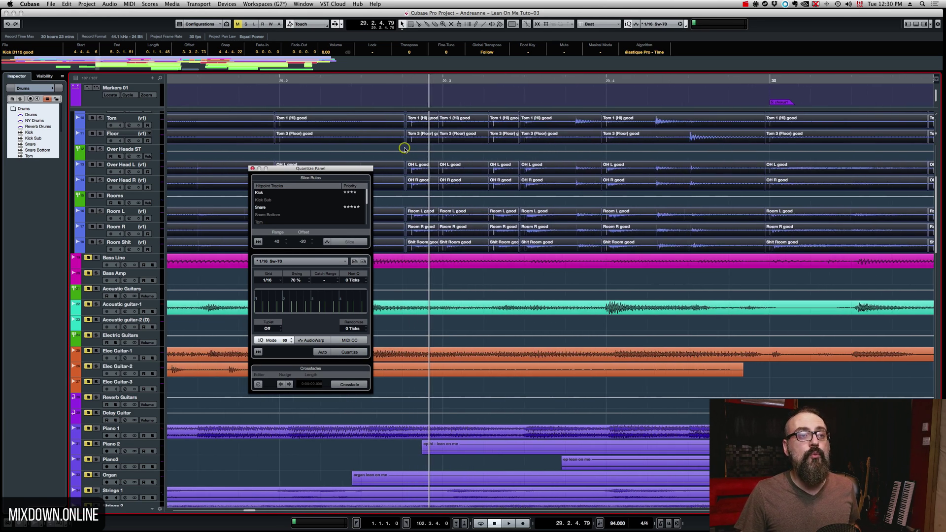
key("h")
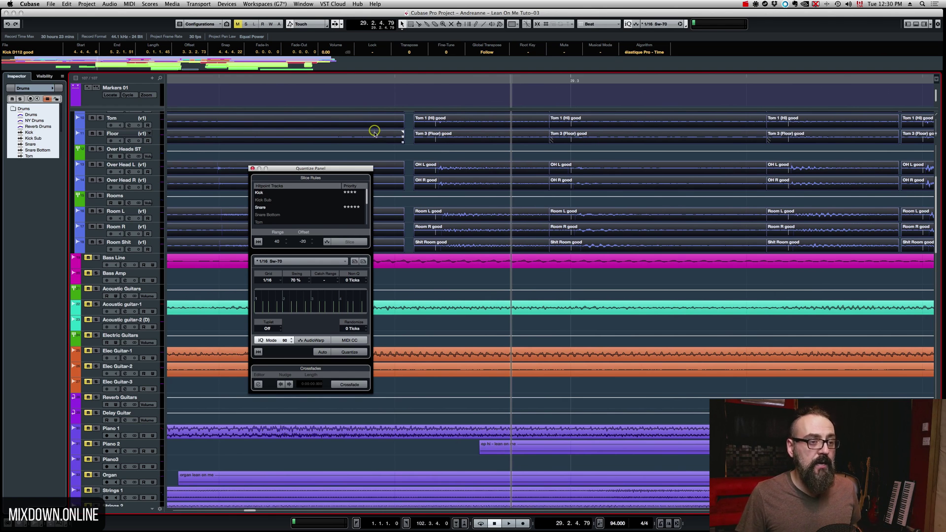
Apply crossfades across all the drum slices from the Quantize Panel's Crossfades section
left_click(350, 385)
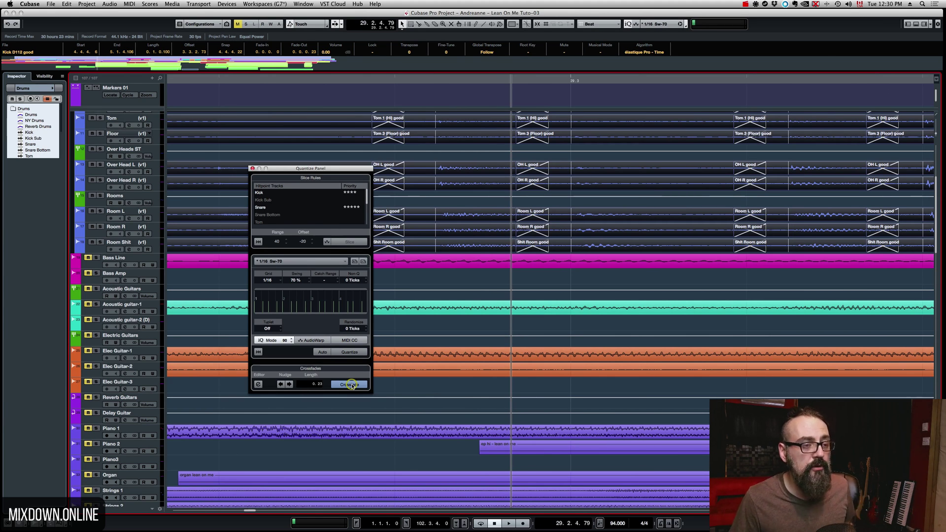
left_click_drag(312, 169, 250, 149)
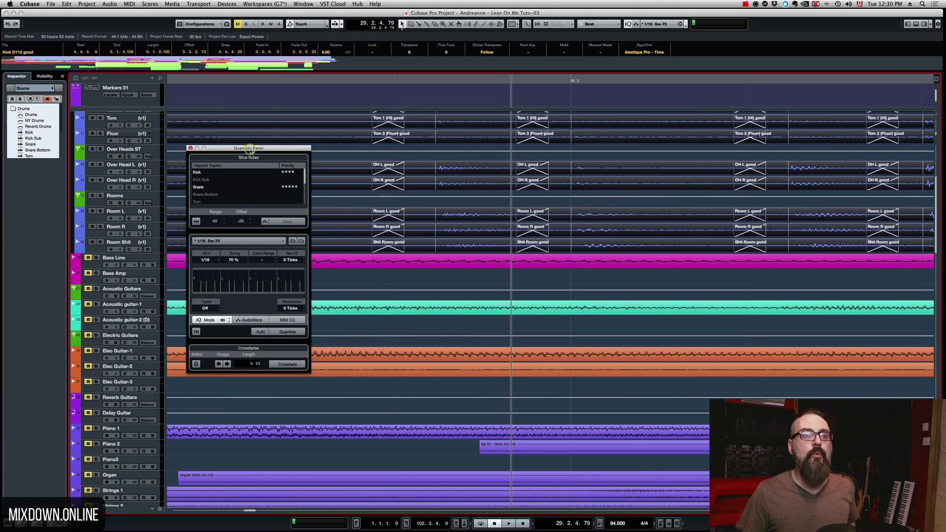
scroll(384, 158, "up", 1)
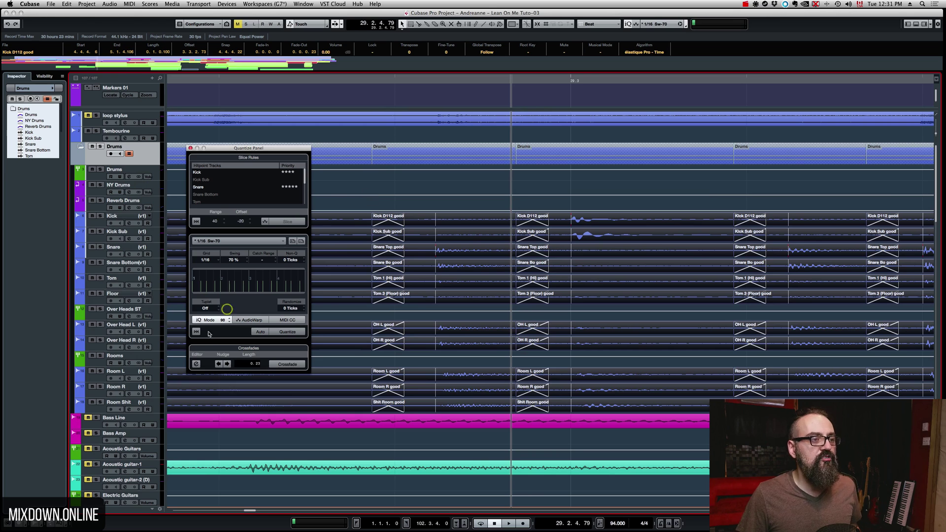
left_click(288, 364)
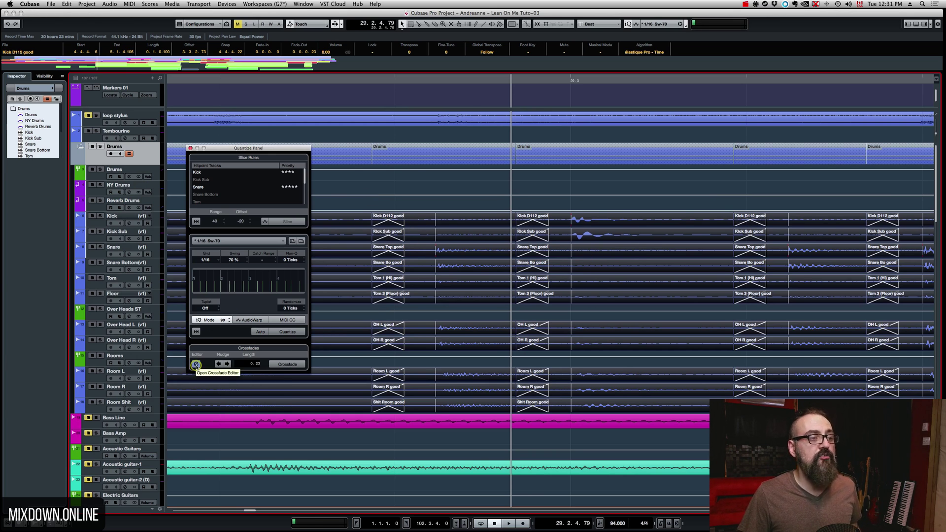
Switch the slice crossfades to equal-power curves and shorten the Kick D112 crossfade
left_click(196, 365)
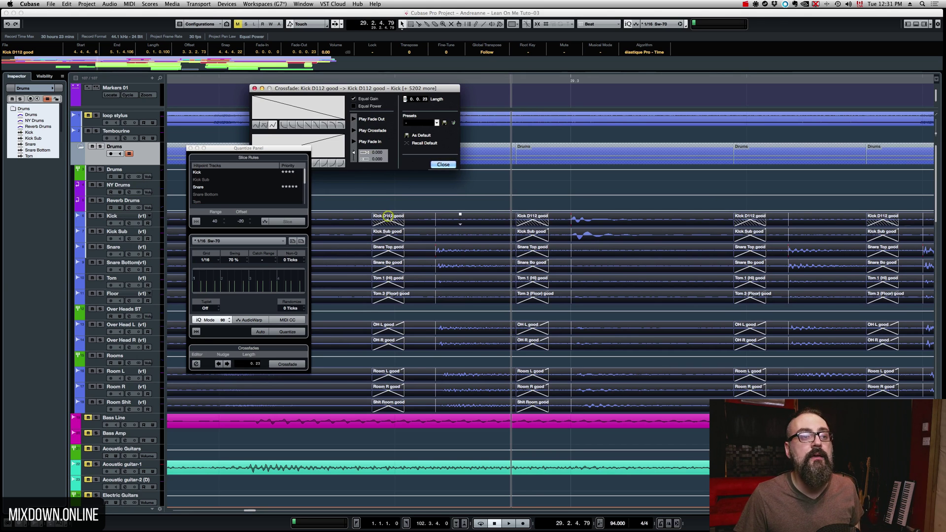
left_click(388, 217)
double_click(389, 217)
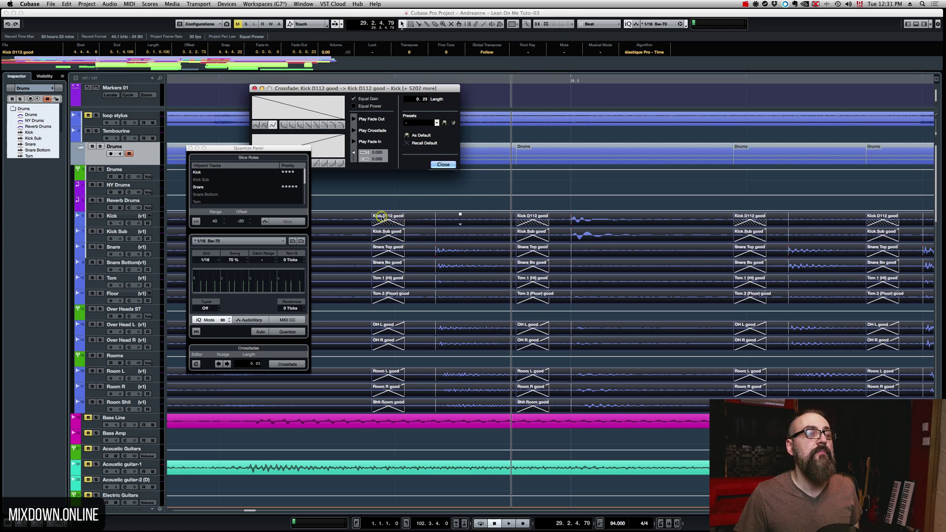
left_click_drag(371, 88, 504, 81)
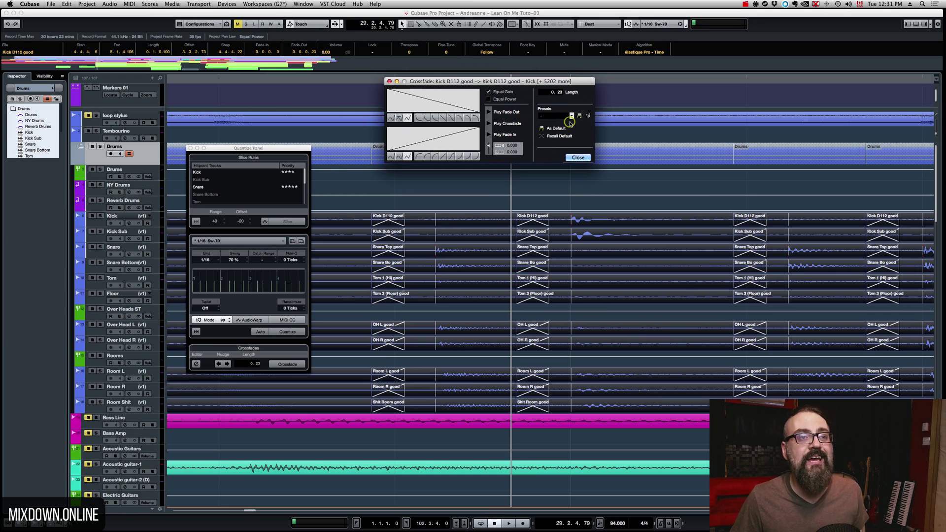
left_click(489, 100)
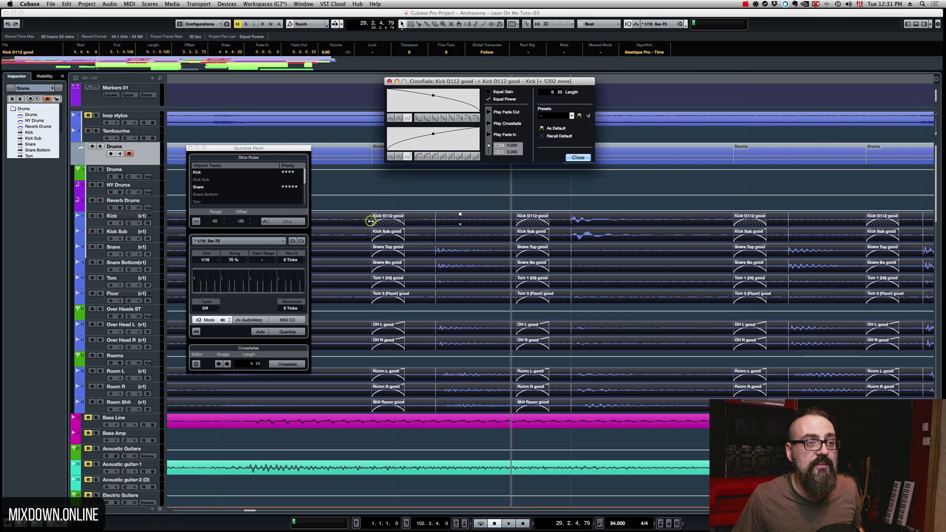
left_click_drag(371, 221, 386, 220)
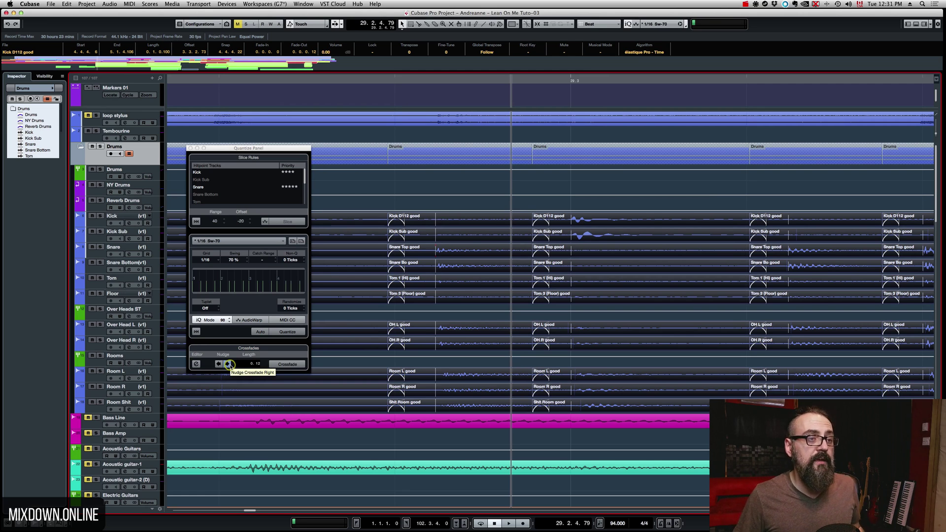
Nudge the drum slice crossfades five increments later, keeping the 0.12 length
left_click(229, 365)
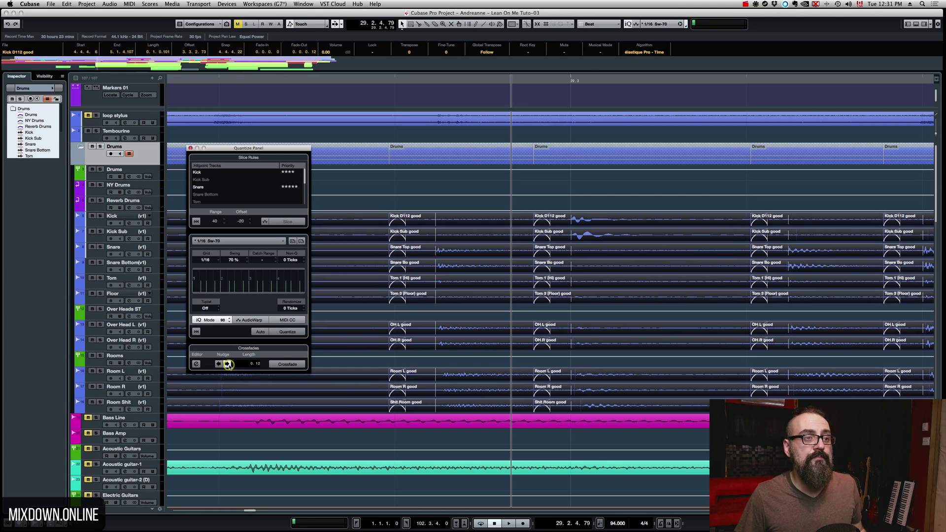
left_click(228, 364)
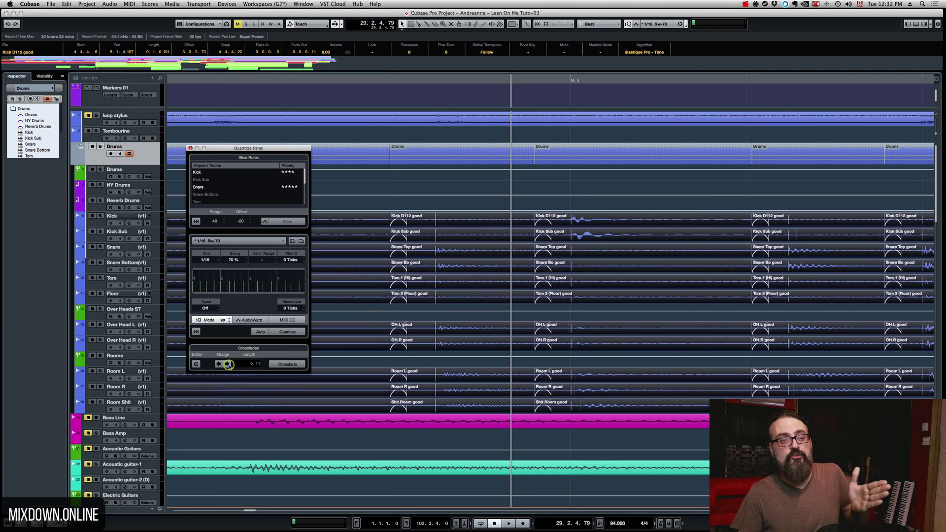
left_click(228, 365)
left_click(228, 364)
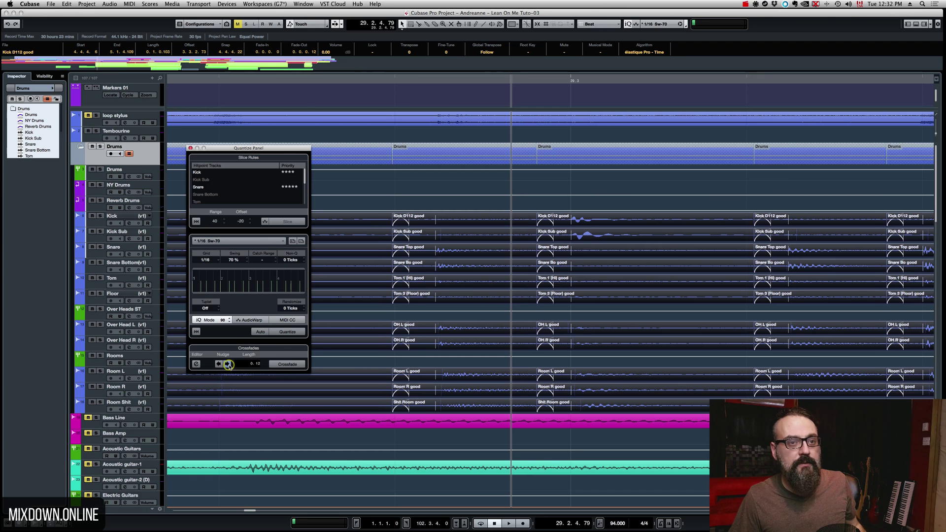
left_click(228, 364)
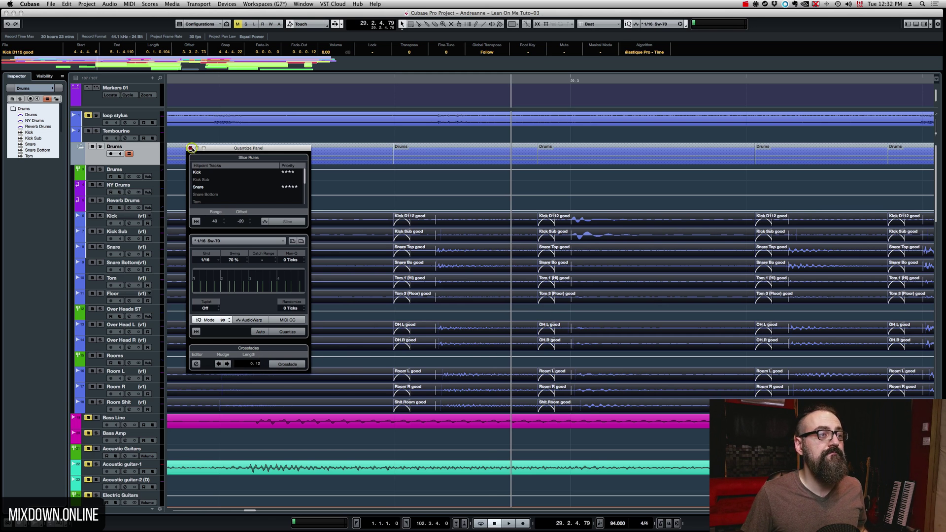
left_click(192, 148)
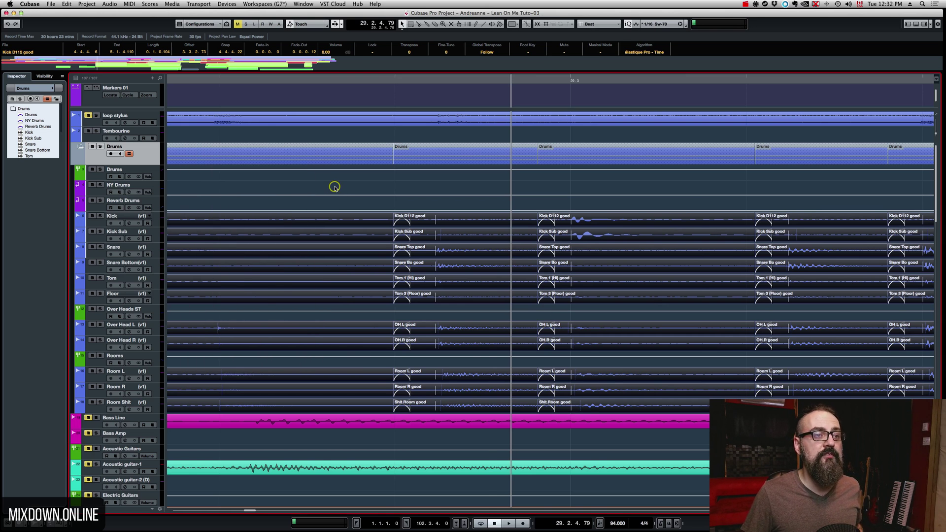
scroll(334, 187, "down", 10)
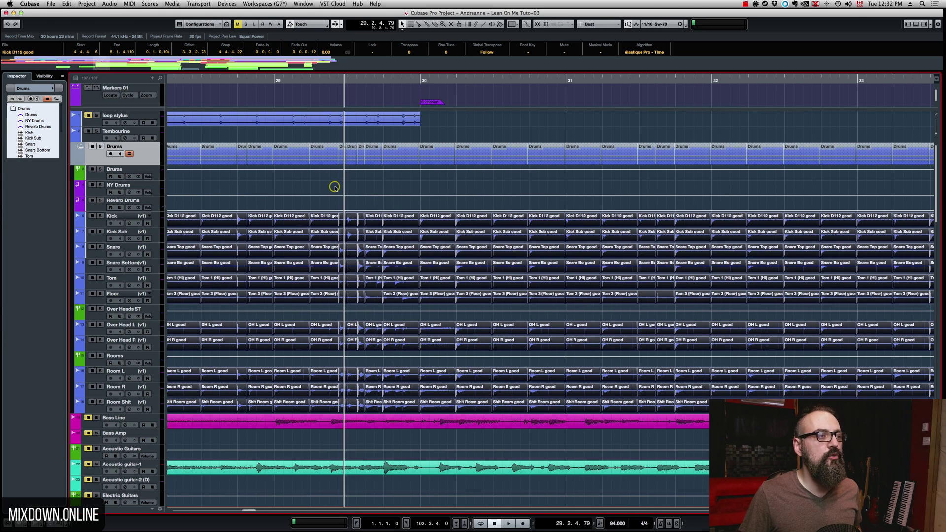
key("space")
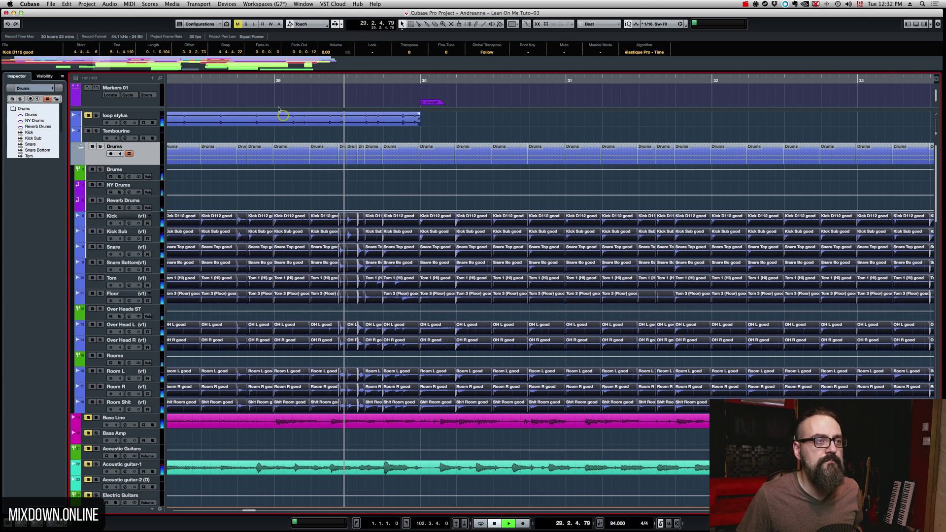
left_click(264, 80)
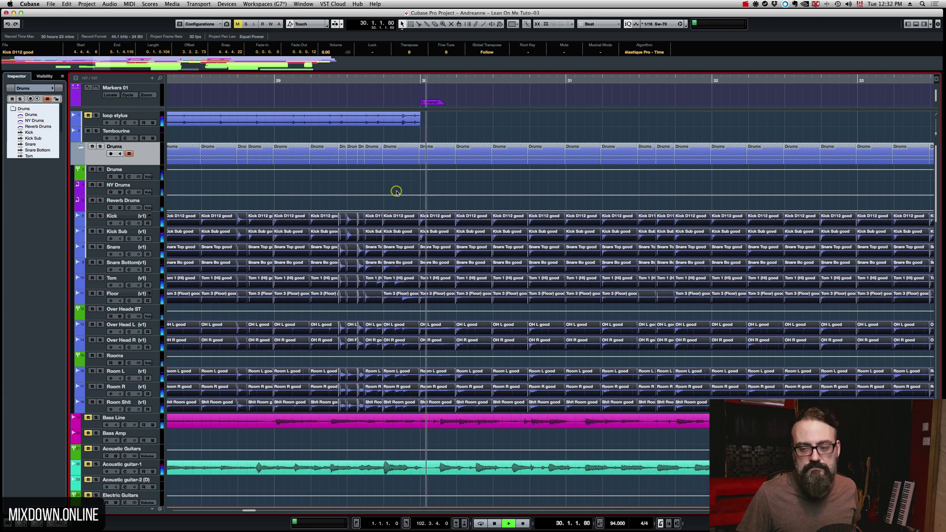
key("space")
scroll(334, 187, "up", 1)
scroll(334, 188, "up", 3)
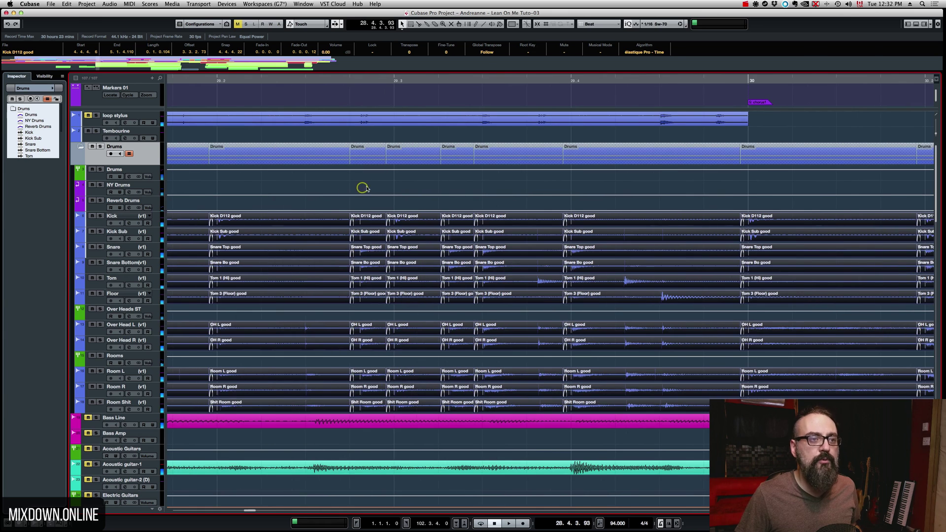
scroll(368, 186, "up", 1)
key("space")
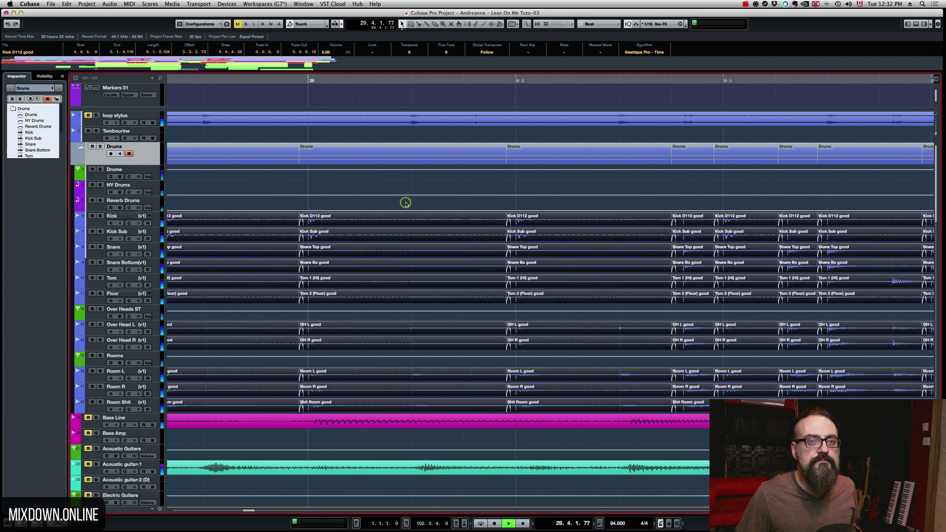
scroll(405, 202, "down", 4)
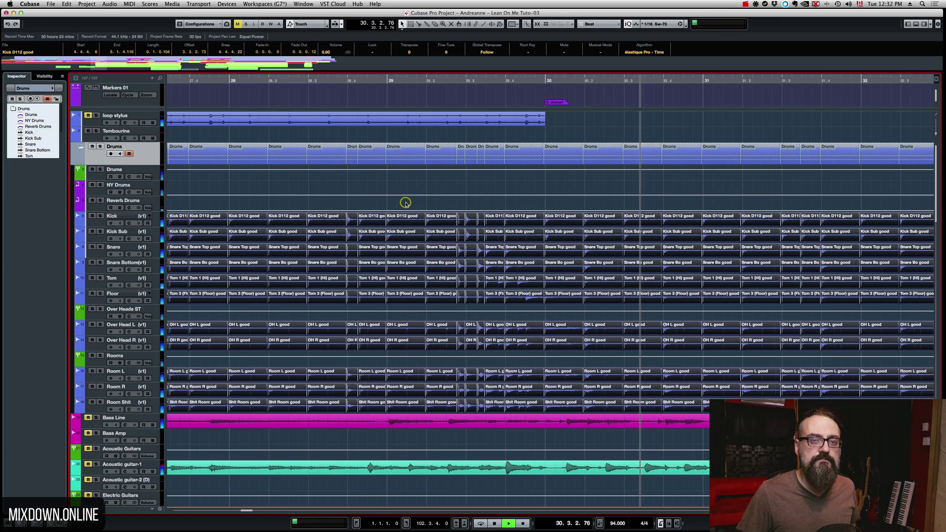
scroll(515, 208, "down", 5)
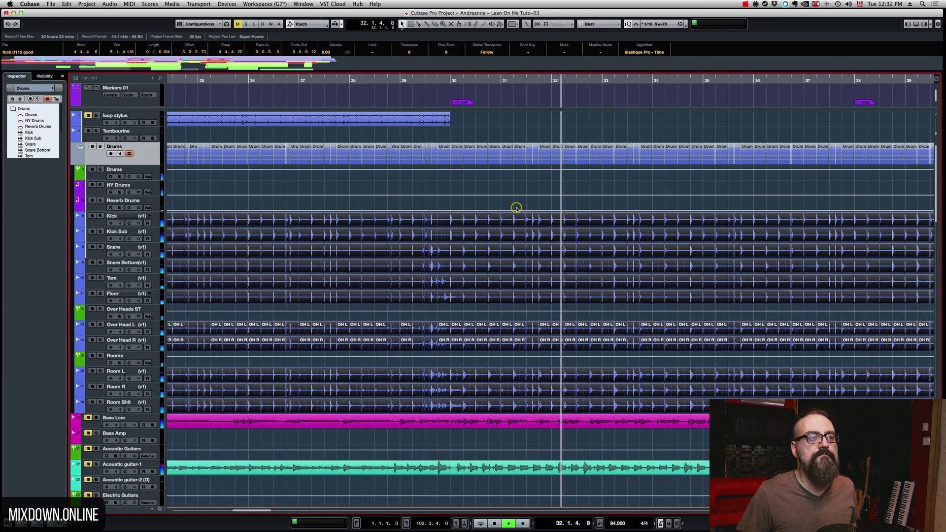
key("space")
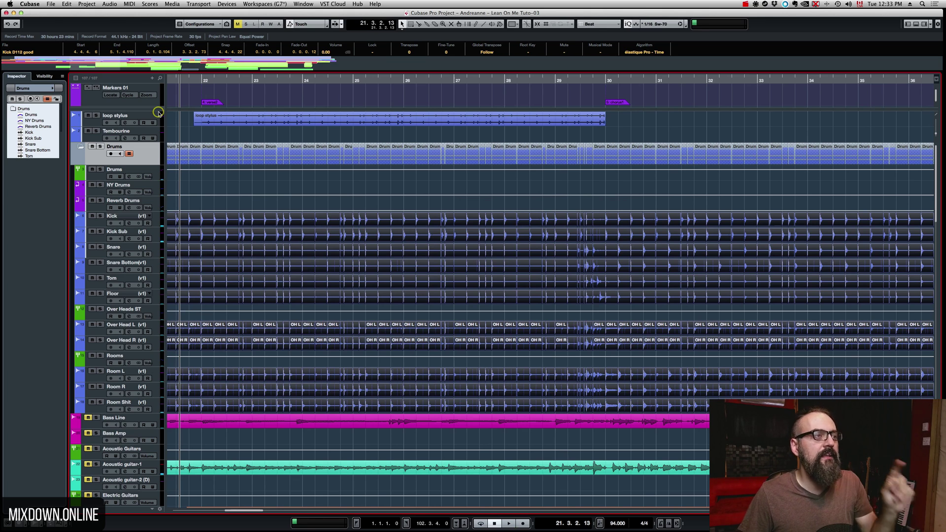
key("space")
left_click(148, 117)
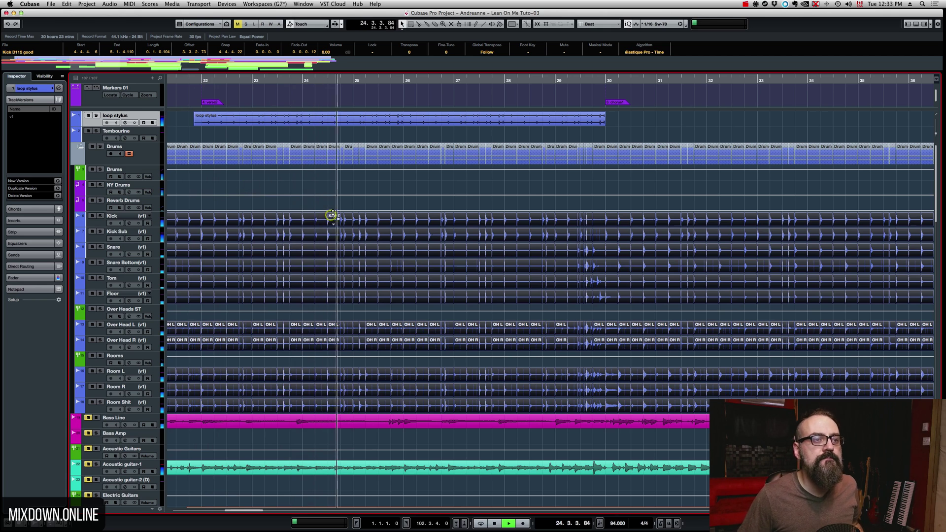
left_click(541, 80)
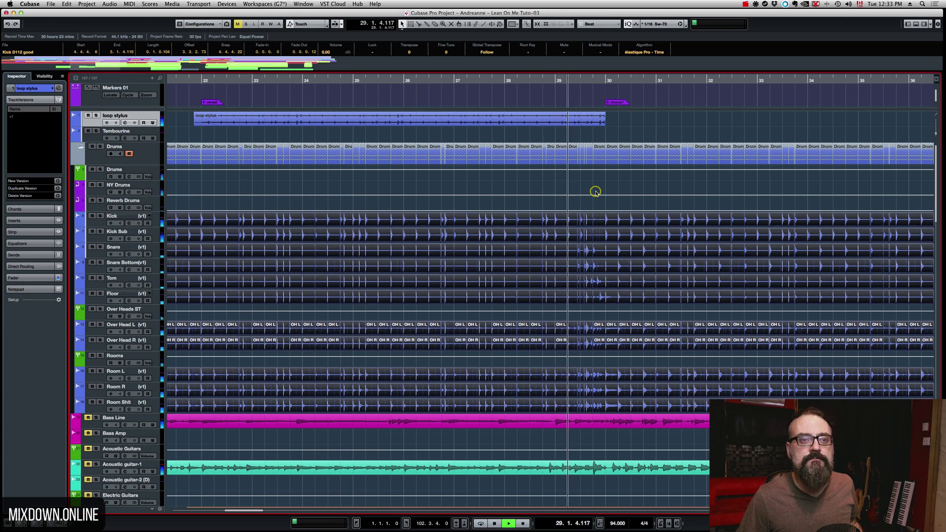
key("space")
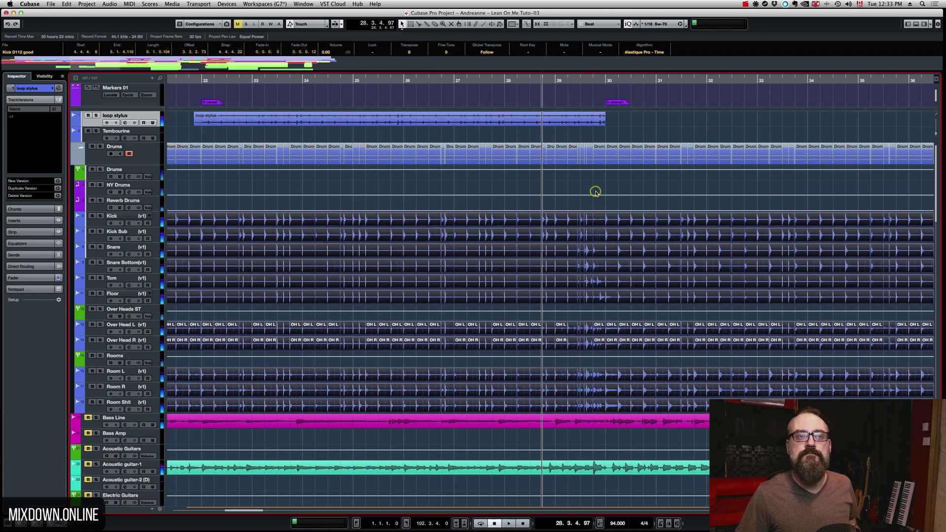
left_click(580, 199)
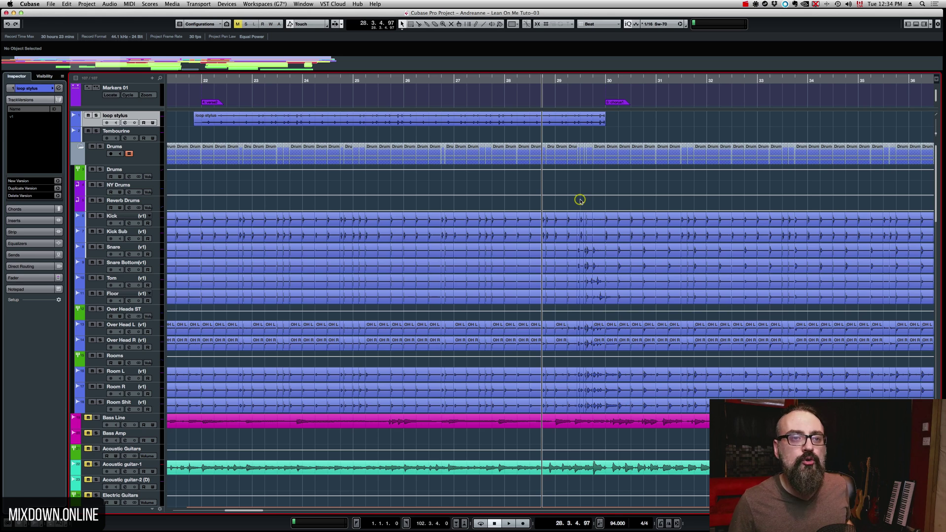
Play the drums from just after bar 29 to audition the fill, then stop
scroll(597, 199, "up", 4)
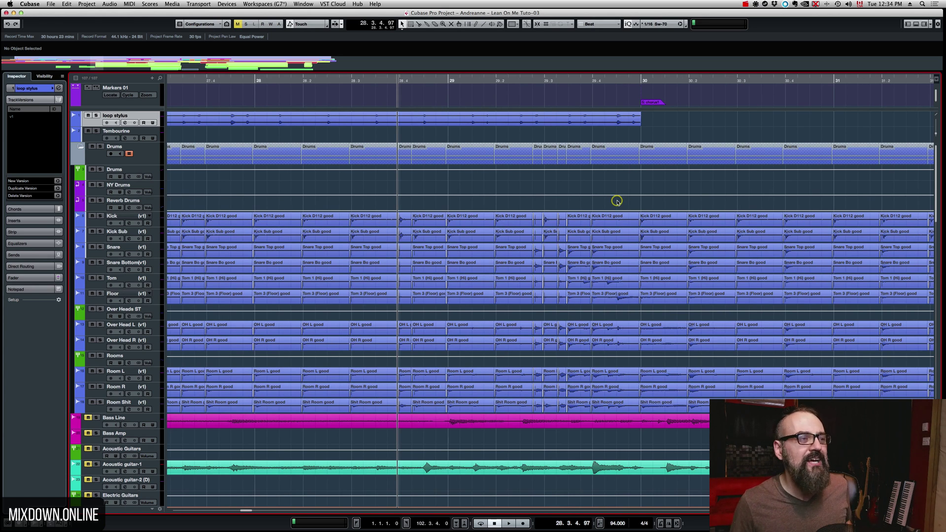
scroll(611, 201, "down", 1)
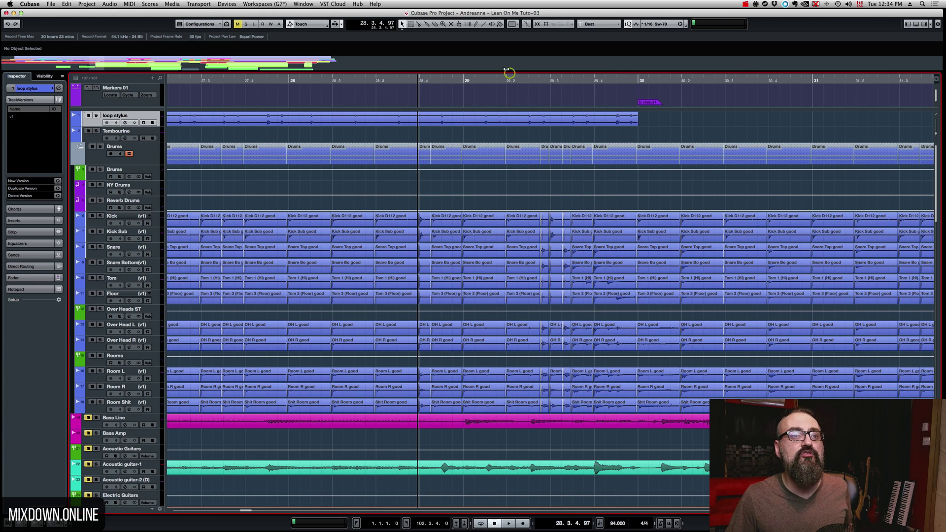
left_click_drag(497, 80, 479, 80)
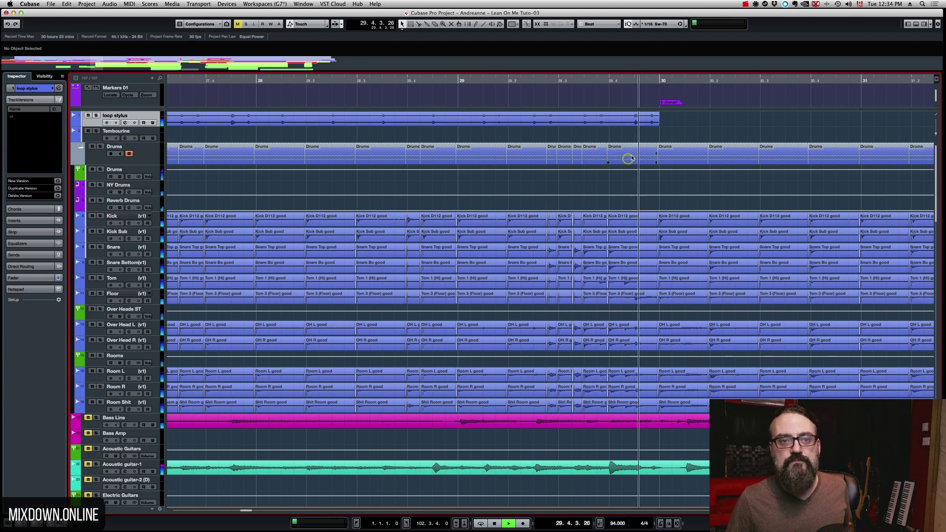
key("space")
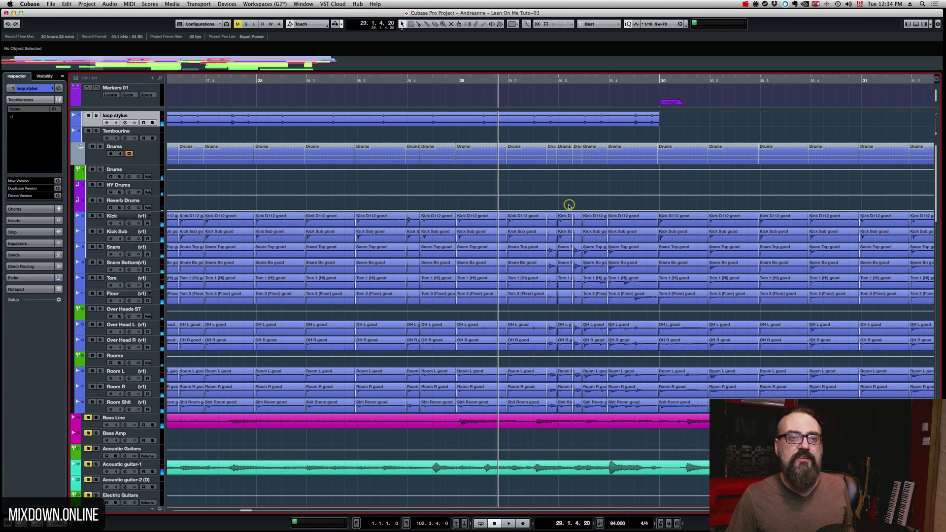
Delete the quantized fill slices and leftovers, extend the following events over the gap, and audition
left_click_drag(562, 205, 639, 297)
key("Delete")
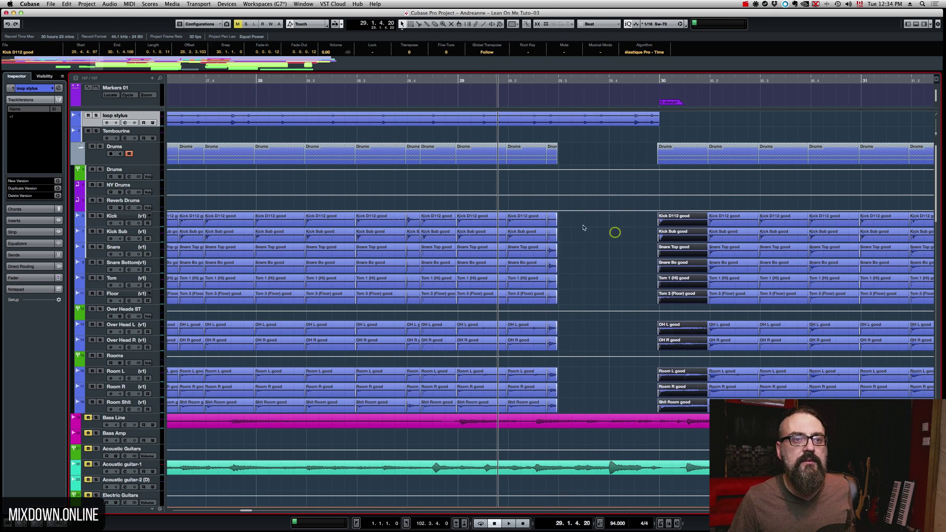
key("Left")
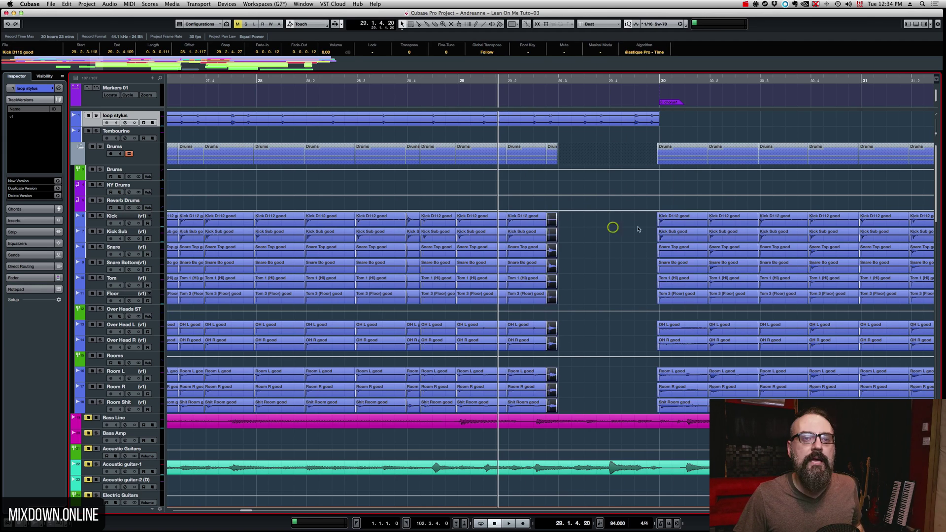
key("Delete")
left_click_drag(658, 225, 546, 226)
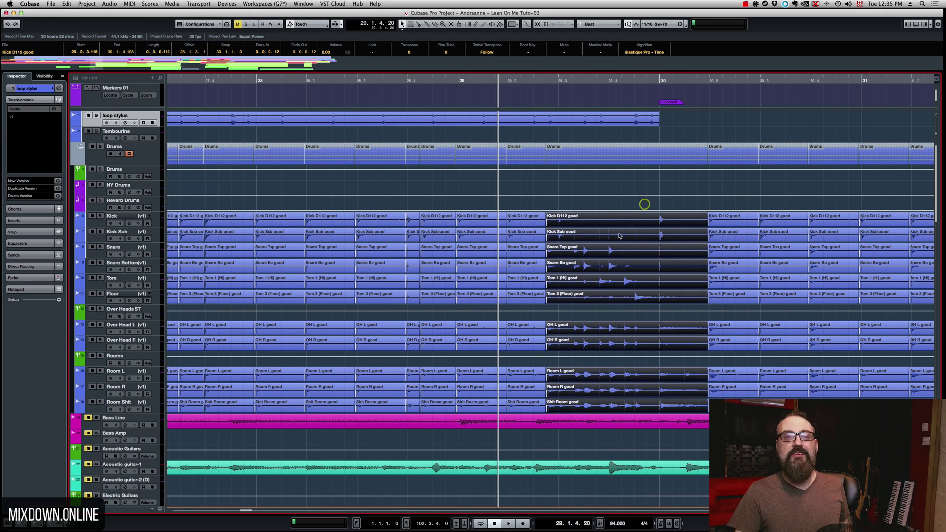
key("space")
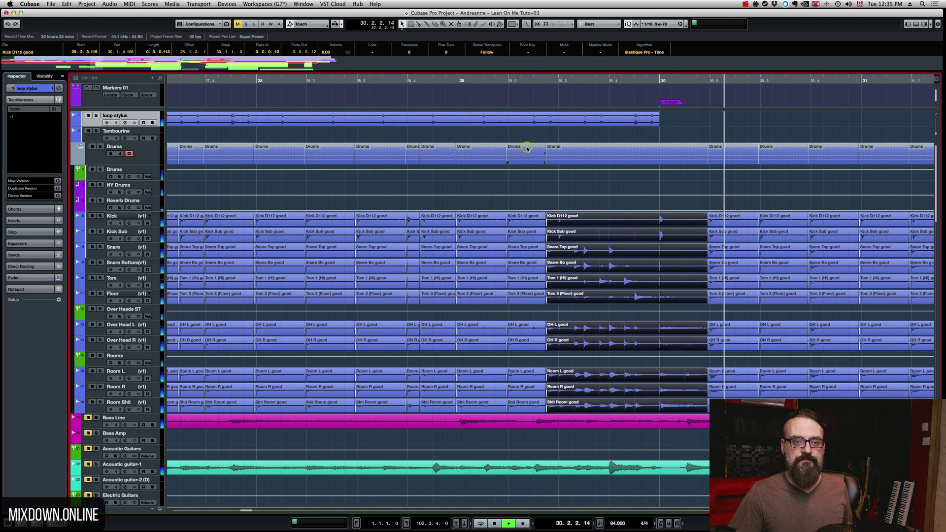
key("space")
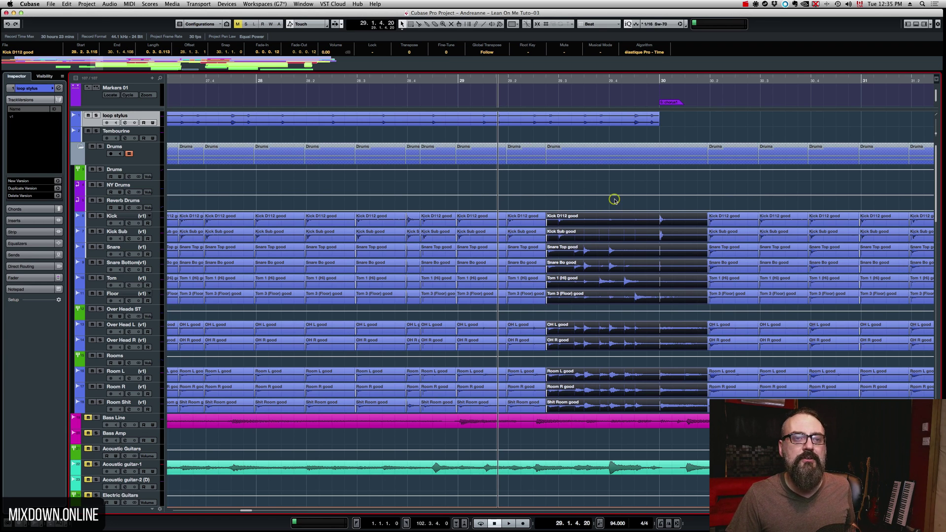
scroll(613, 199, "down", 4)
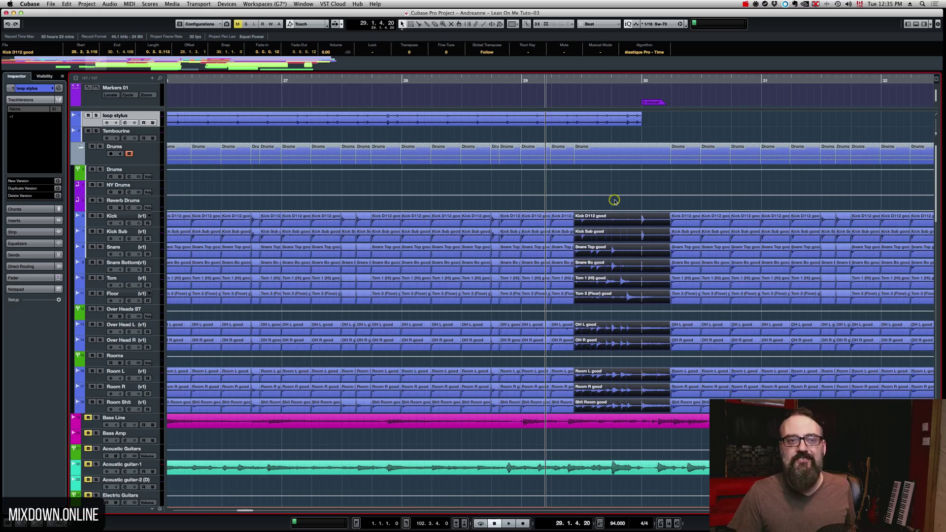